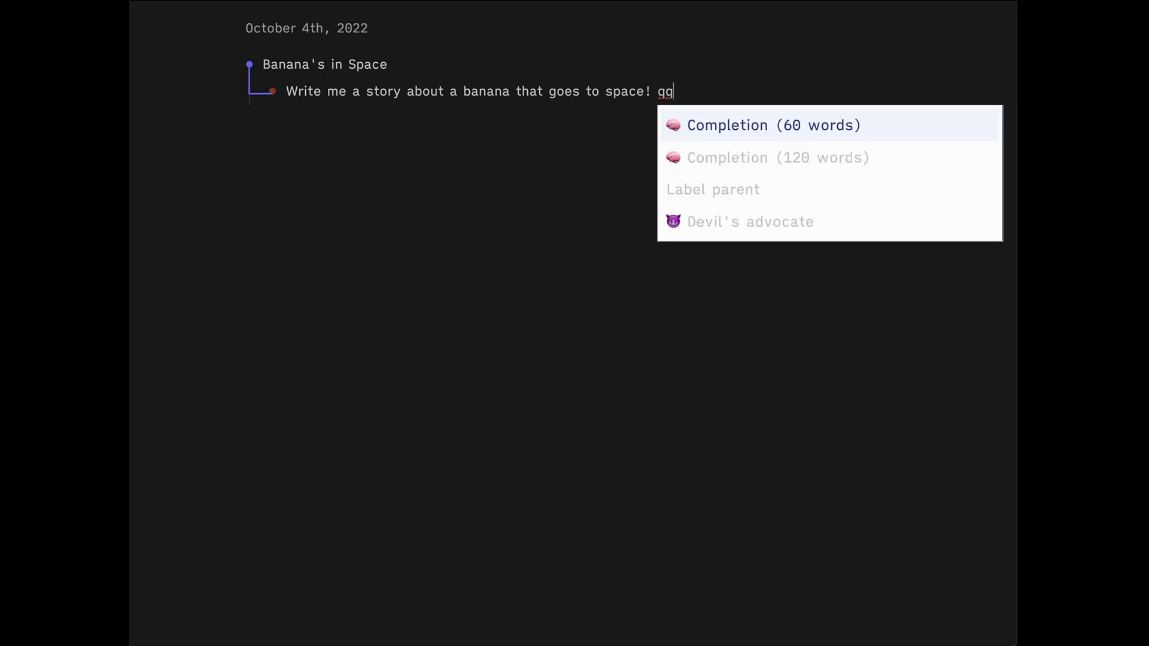
- Generate the 120-word story completion under the prompt and move into its first paragraph
key(Down)
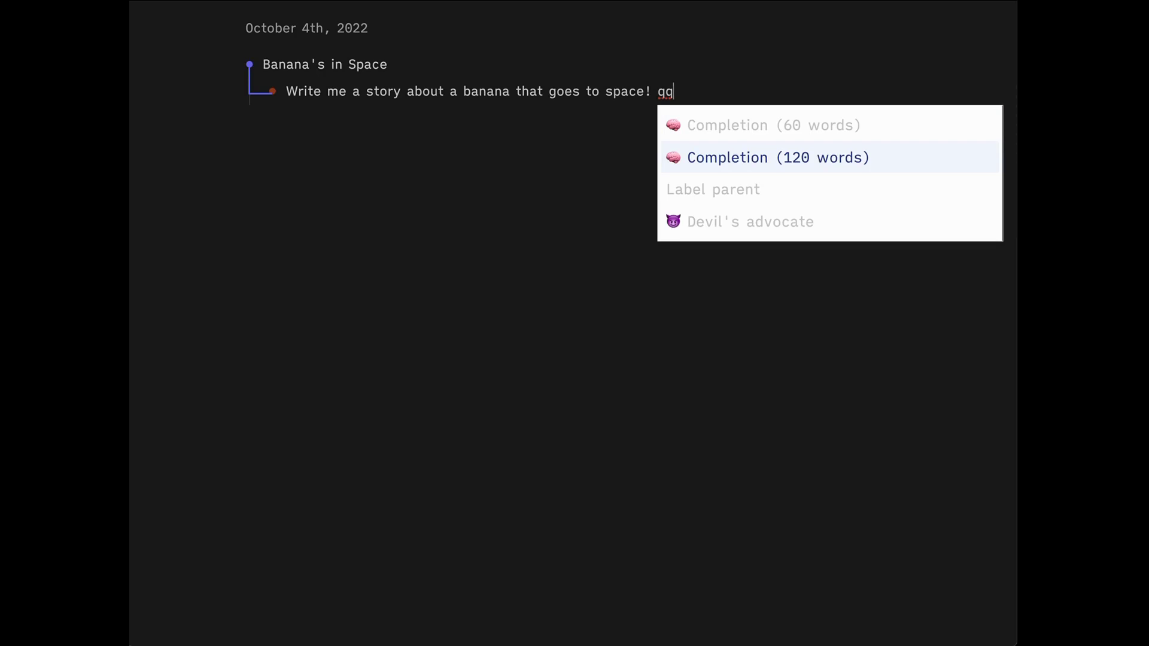
key(Return)
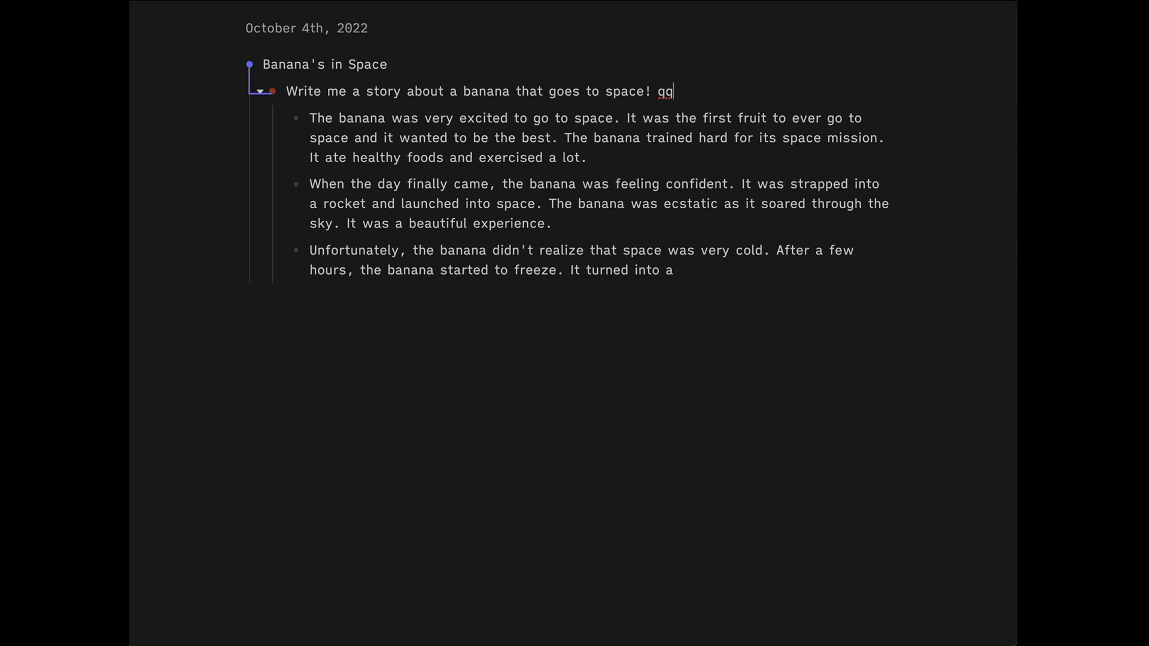
key(Down)
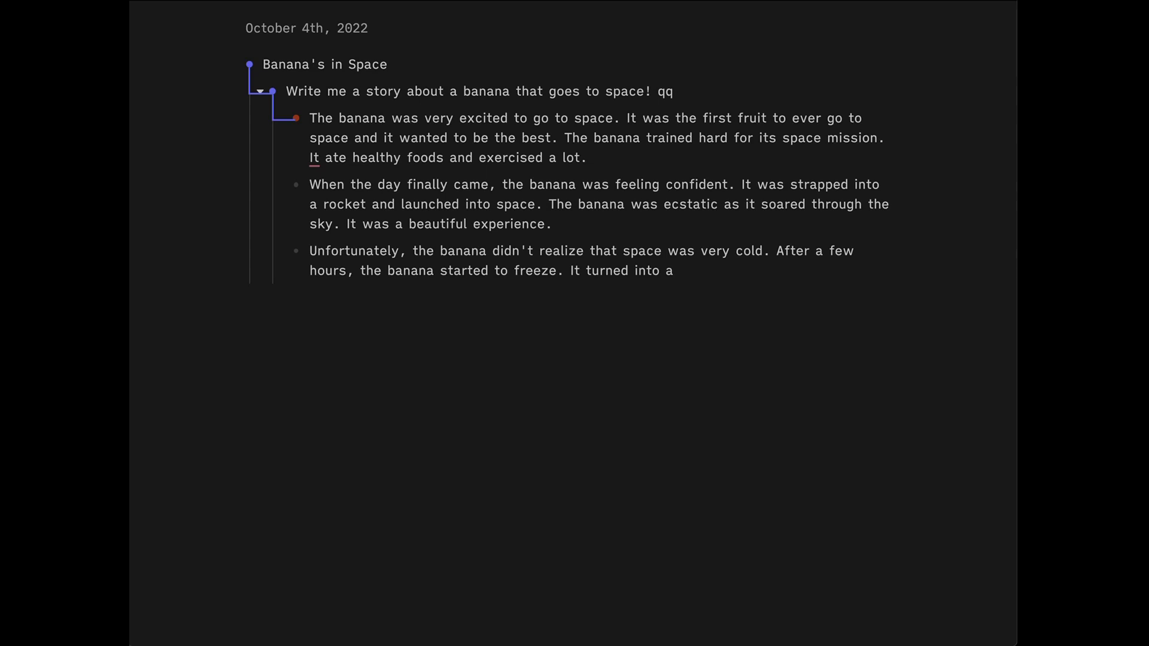
- Edit the third story paragraph and delete its unfinished sentence 'It turned into a'
click(545, 184)
click(552, 223)
click(374, 261)
click(413, 251)
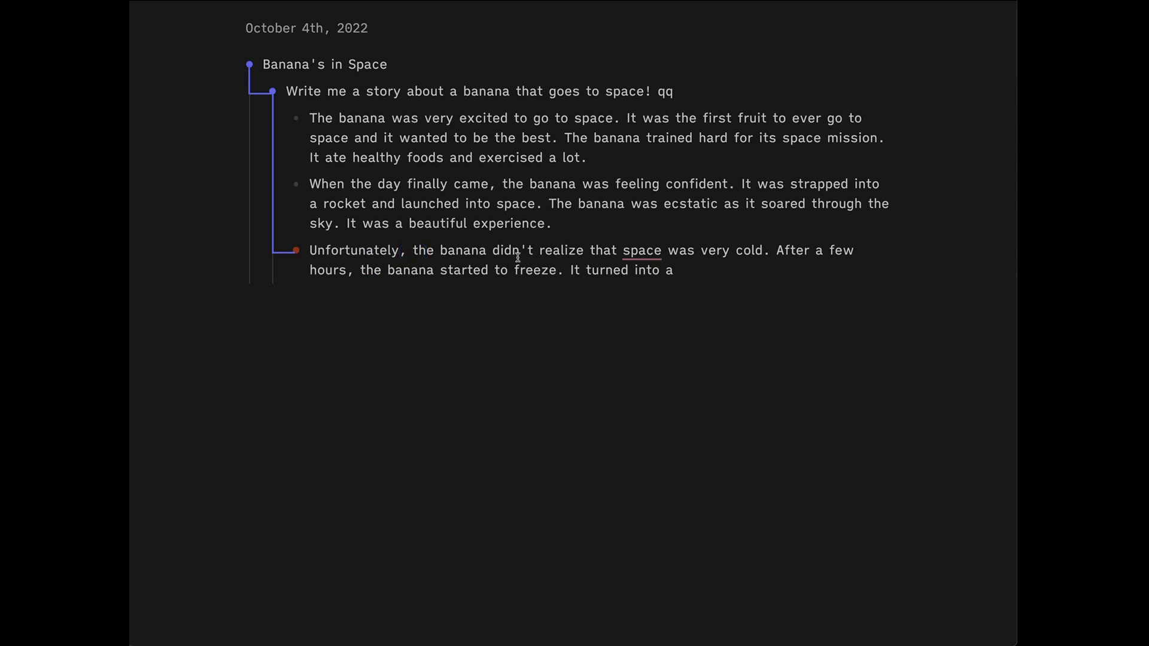
click(774, 251)
click(695, 271)
shift+click(575, 271)
key(BackSpace)
text(BUT! In the locker )
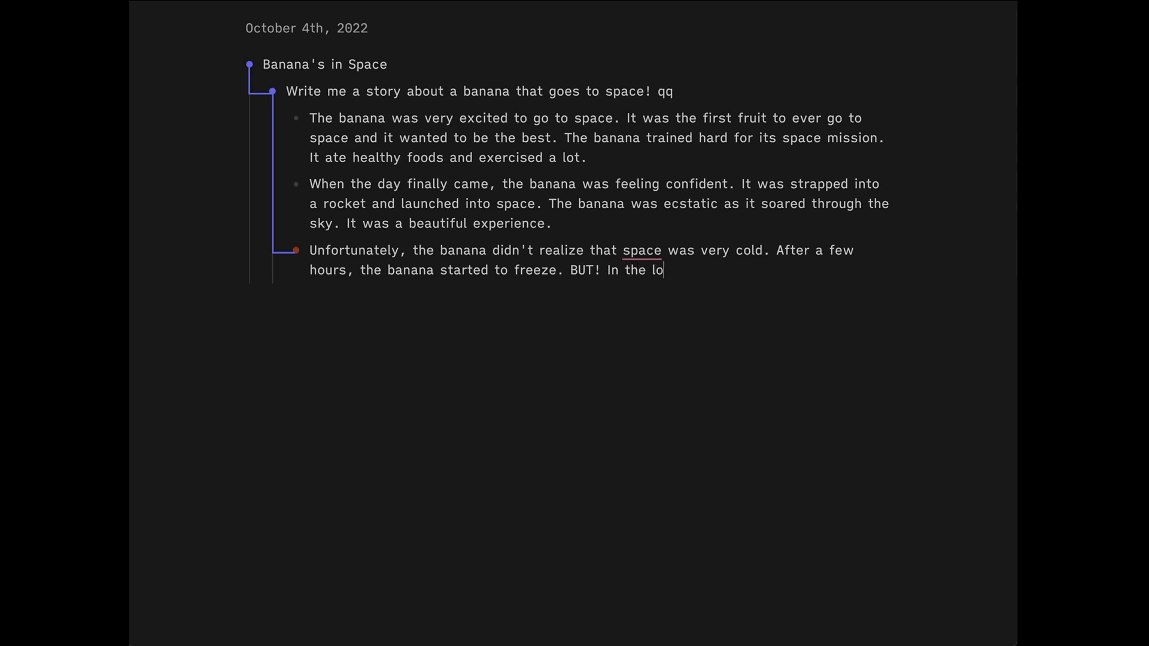
text(next to the )
text(seat)
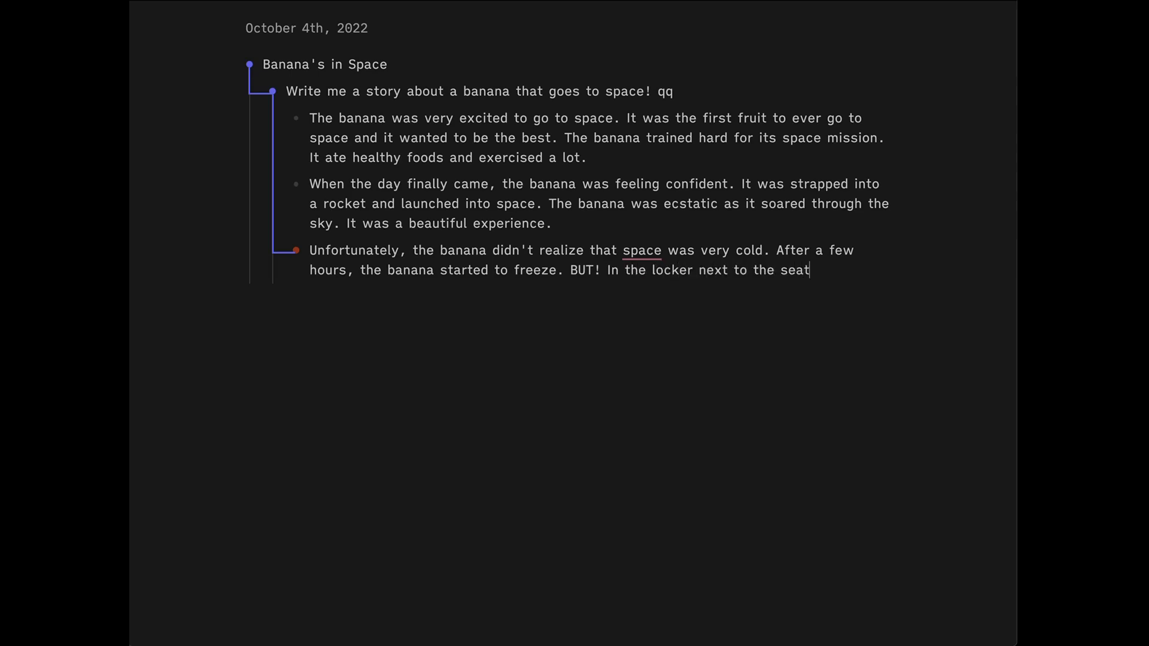
text(, the banana a coat to h)
- End the paragraph 'BUT! In the locker next to the seat, the banana a coat to keep her warm.', removing the generated child and qq
key(BackSpace)
text(keep her warm. qq)
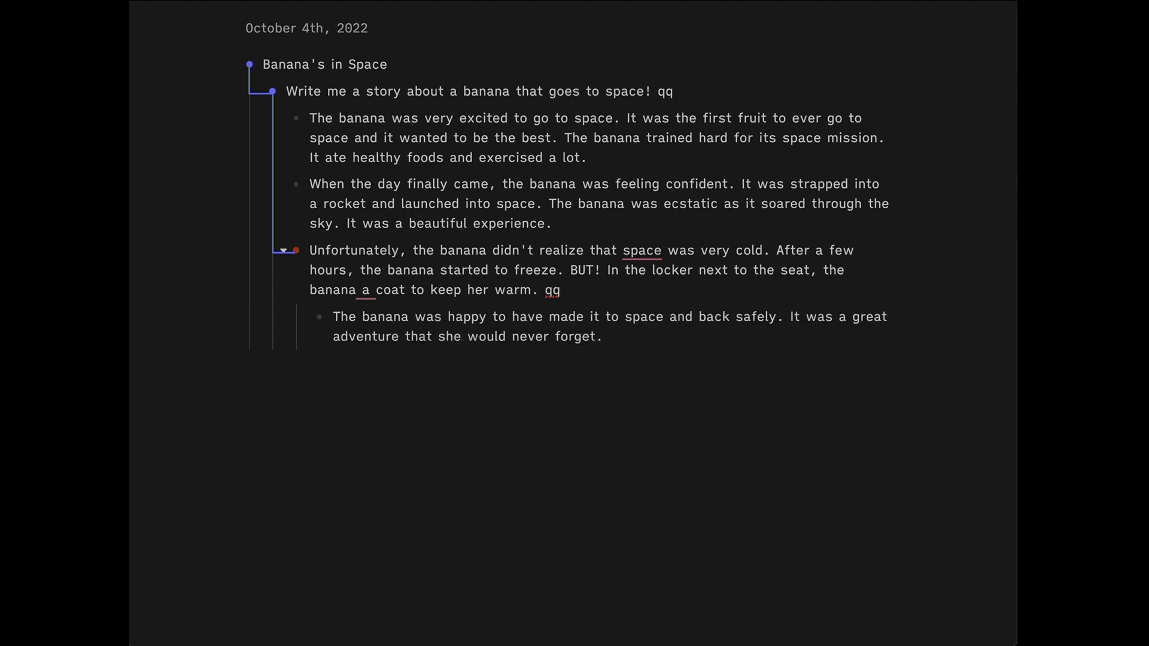
click(643, 338)
key(ctrl+a)
key(BackSpace)
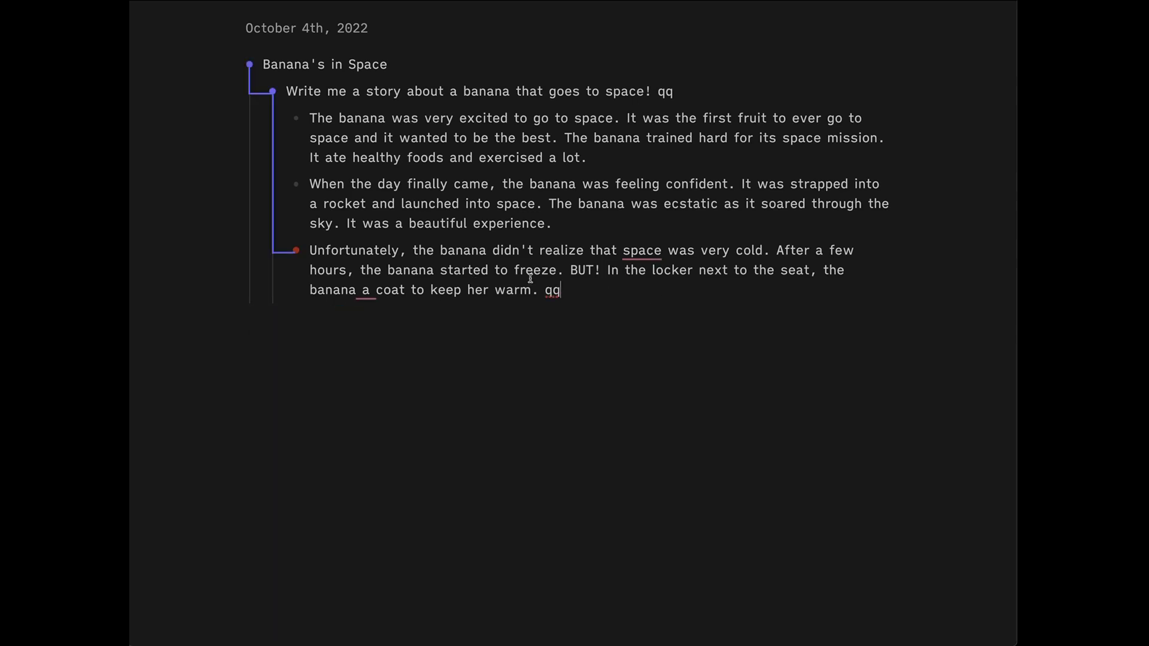
key(BackSpace)
key(BackSpace)
key(BackSpace)
text(.)
- Replace the third paragraph's text with a question plus qq and generate an AI answer
triple_click(312, 250)
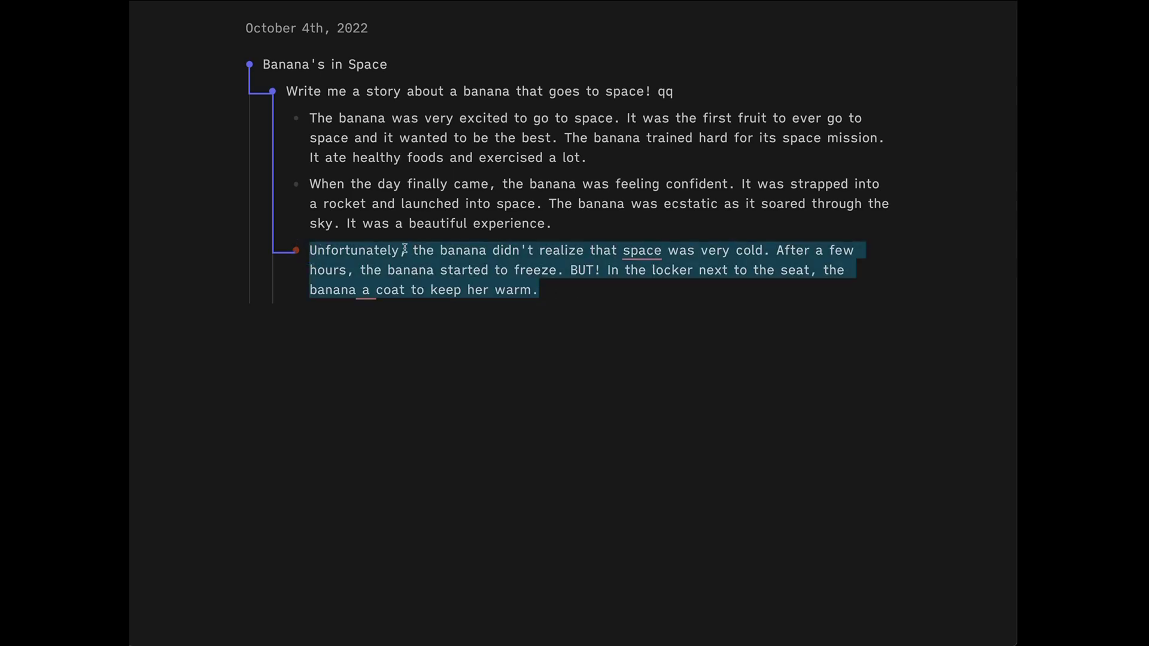
key(BackSpace)
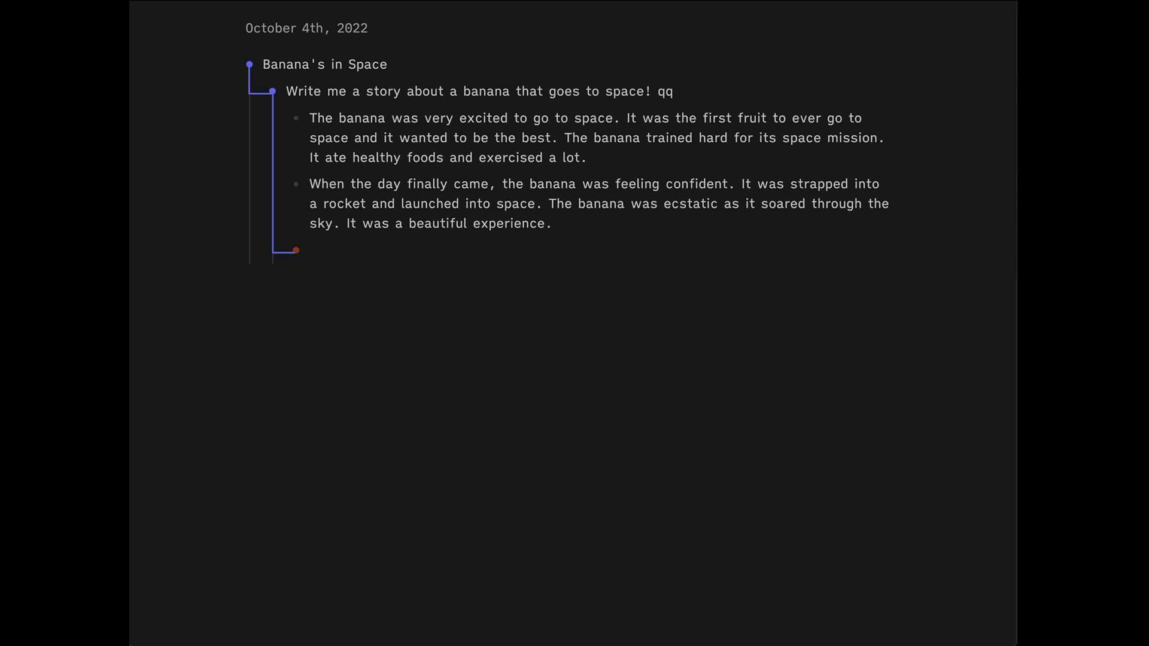
text(what did the )
text(space banana experience as it d)
key(BackSpace)
text(made discoveries? qq)
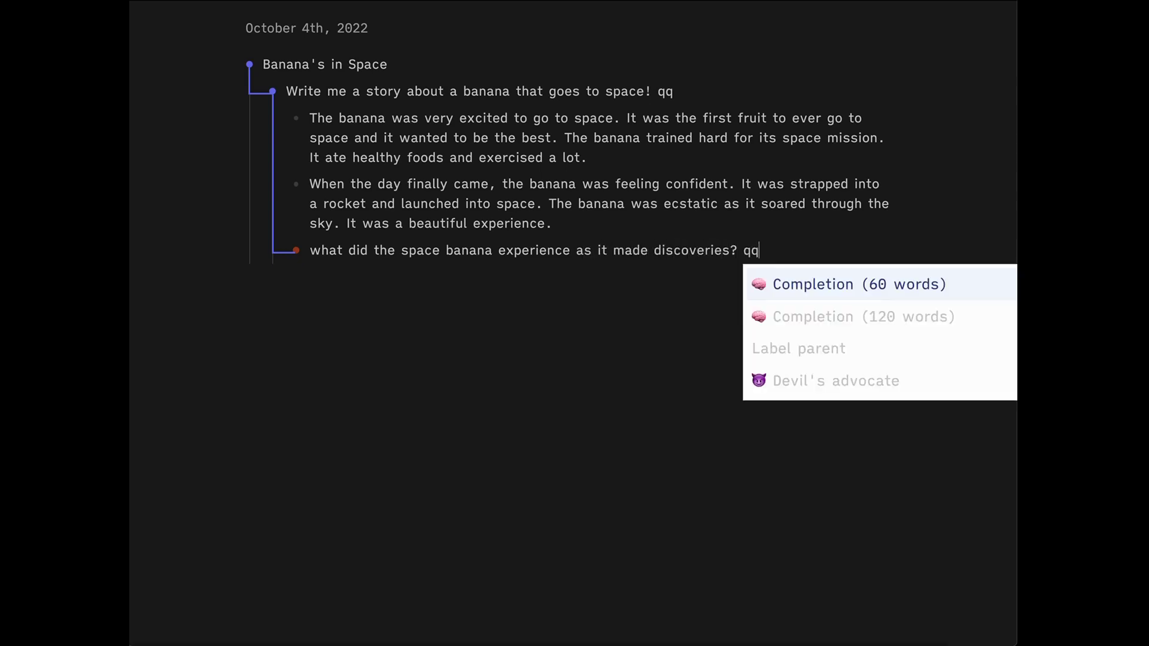
key(Down)
key(Return)
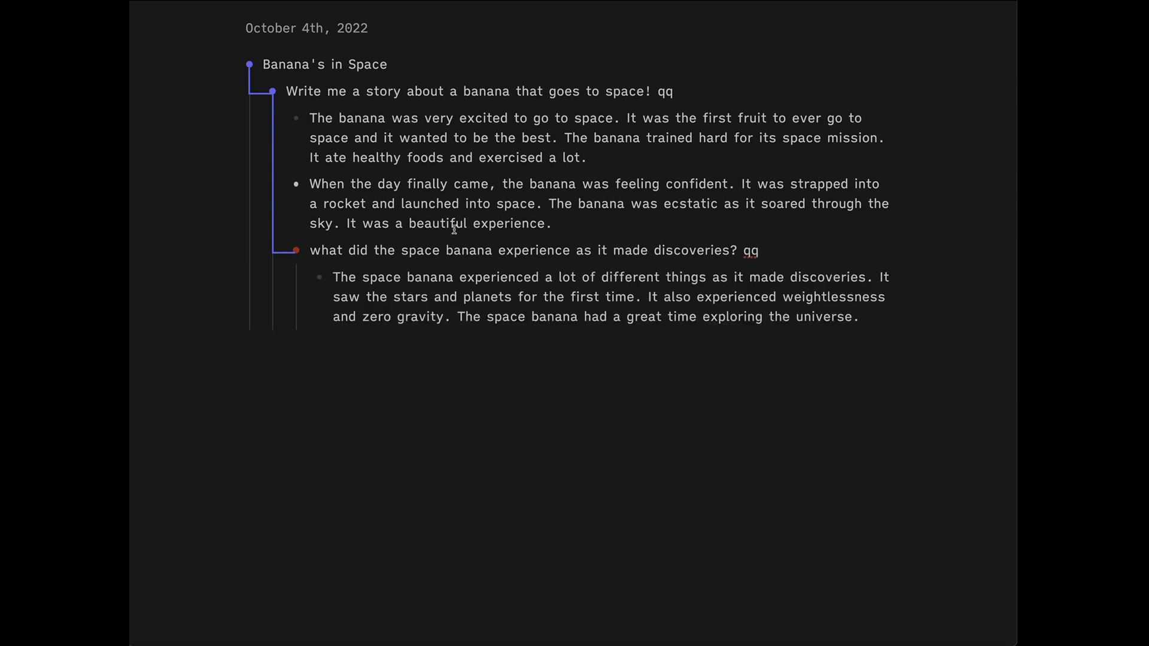
- Lift the stars-and-weightlessness answer to paragraph level and delete the question block
triple_click(467, 254)
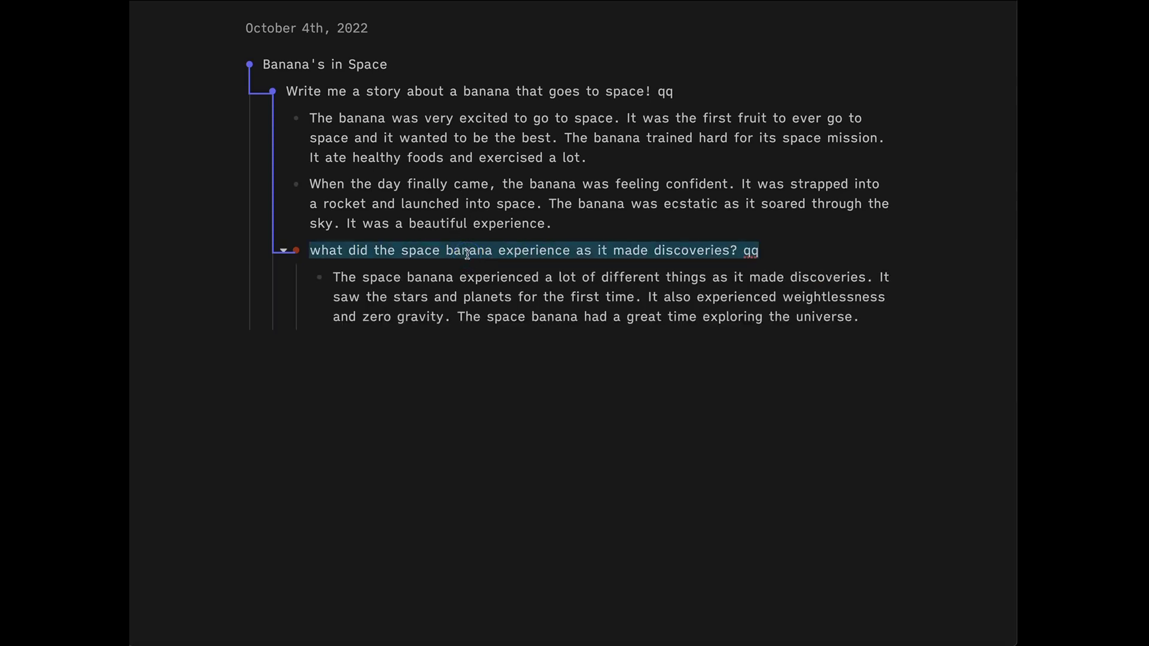
click(448, 278)
key(shift+Tab)
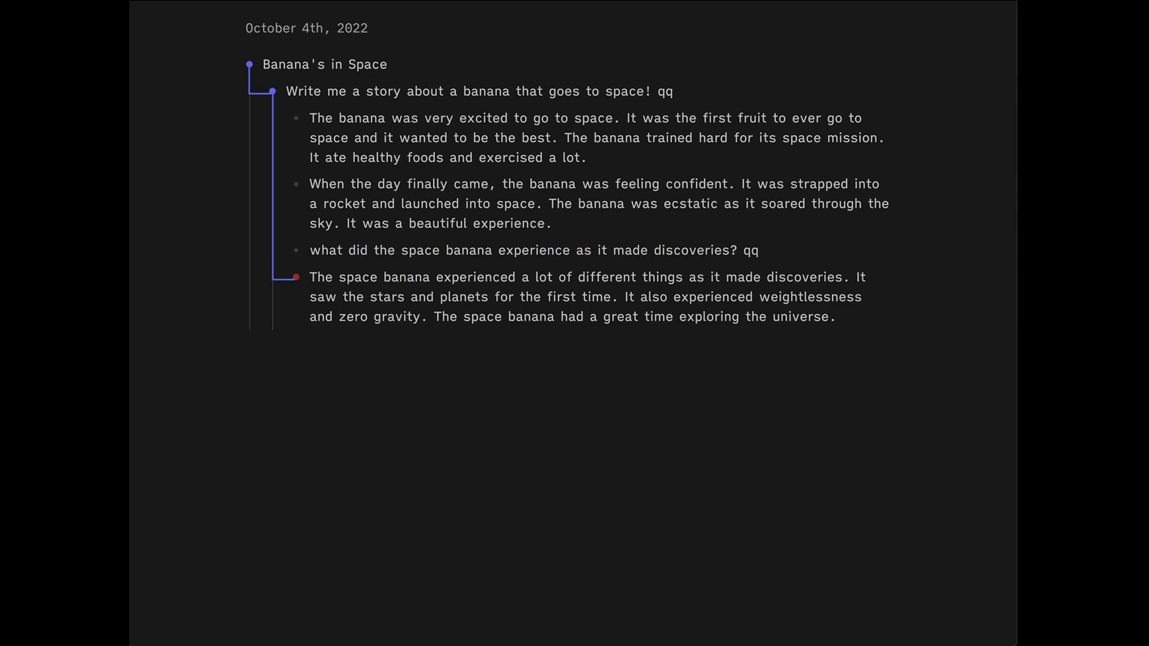
key(Escape)
key(Escape)
key(shift+Up)
key(BackSpace)
key(BackSpace)
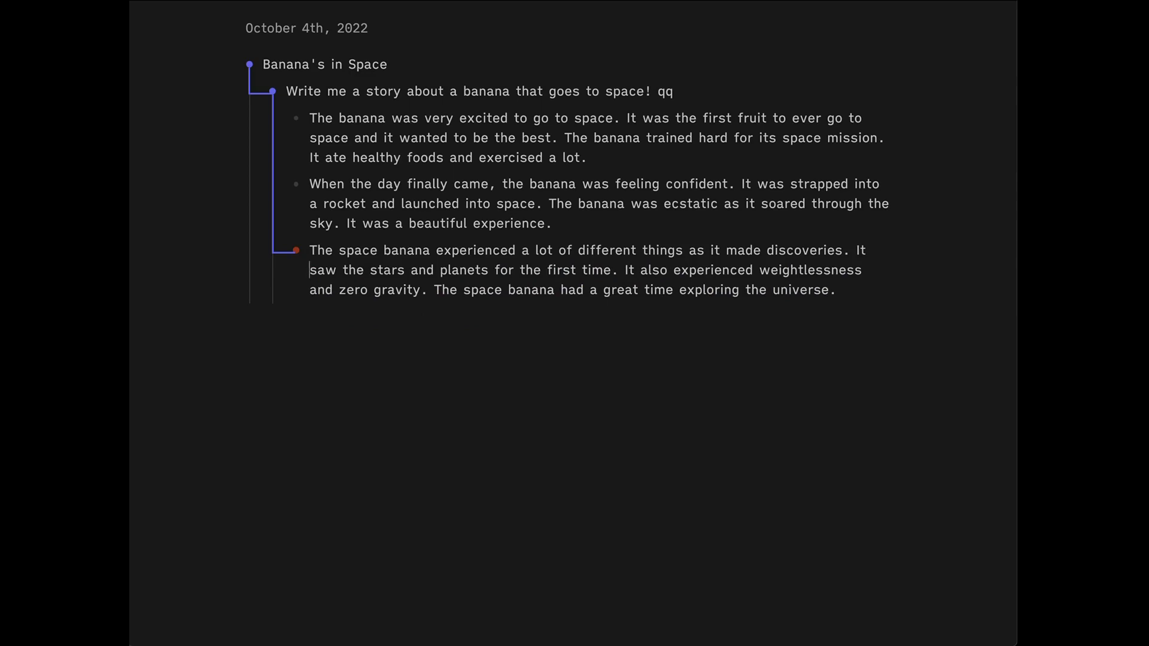
text( qq)
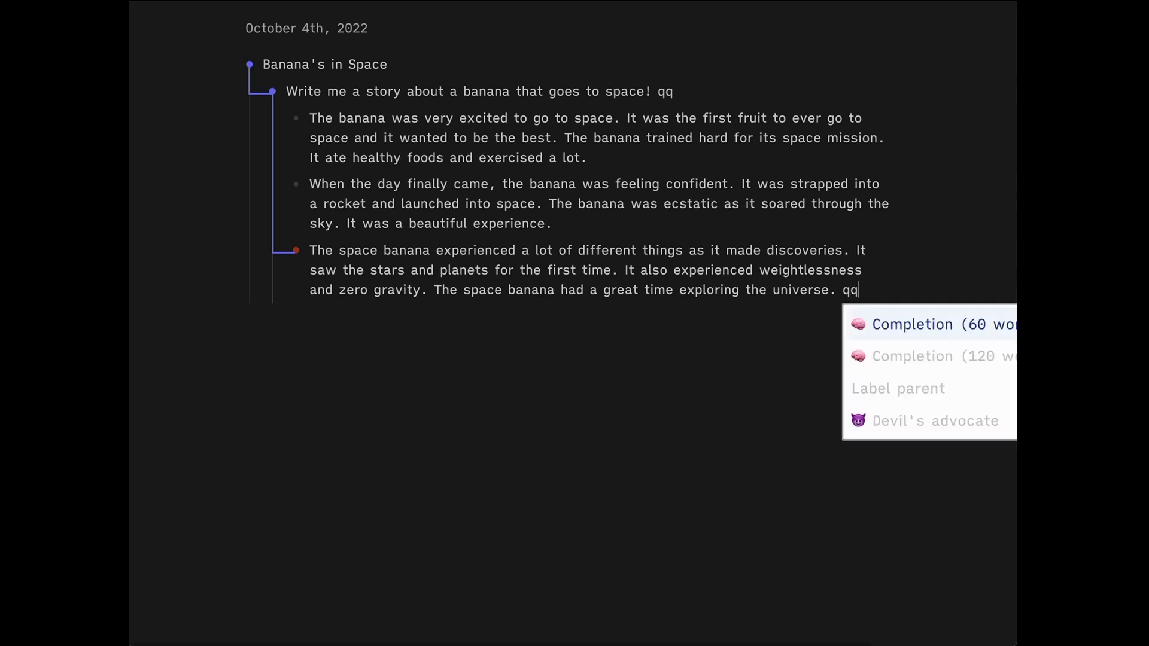
- Generate the banana's return-to-Earth continuation, lift it to paragraph level and remove the qq trigger
key(Down)
key(Escape)
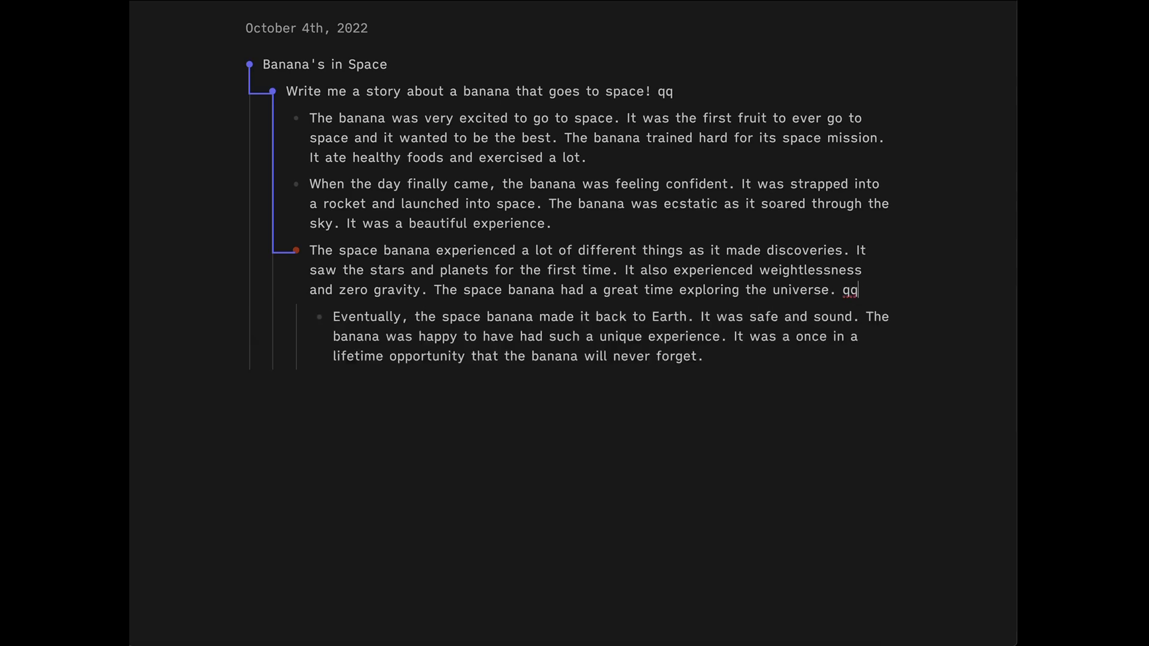
click(344, 318)
key(shift+Tab)
click(860, 291)
key(BackSpace)
key(BackSpace)
key(BackSpace)
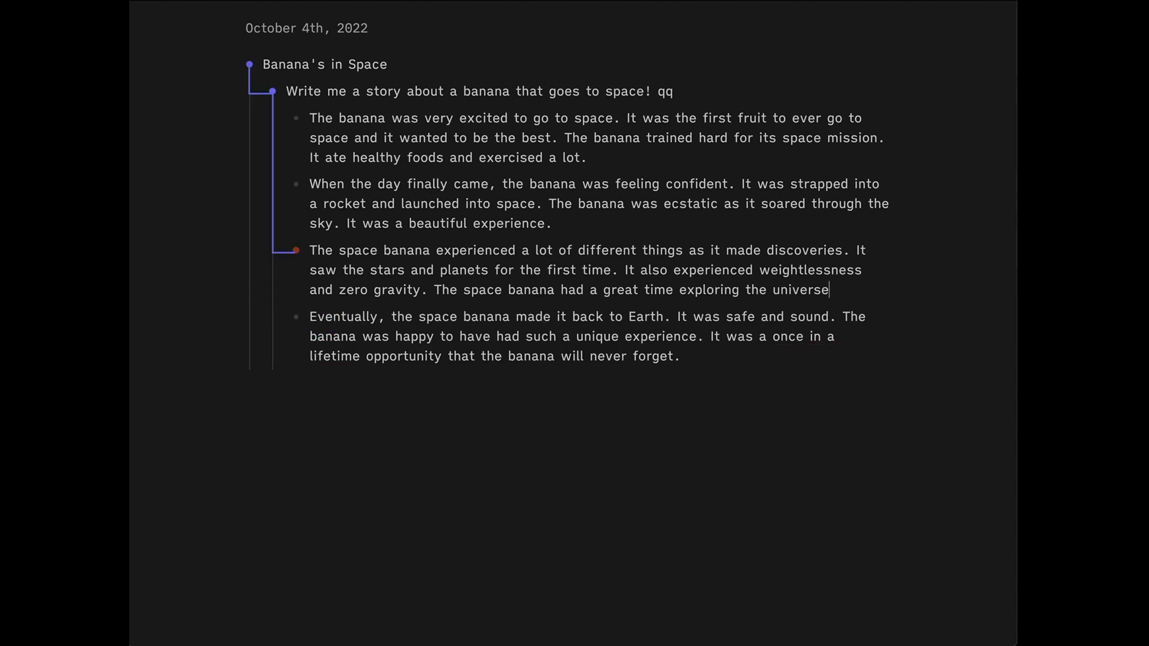
text(.)
- Split off 'It was a' as its own paragraph, then generate the news-media and hero sentences as paragraphs without qq
key(Down)
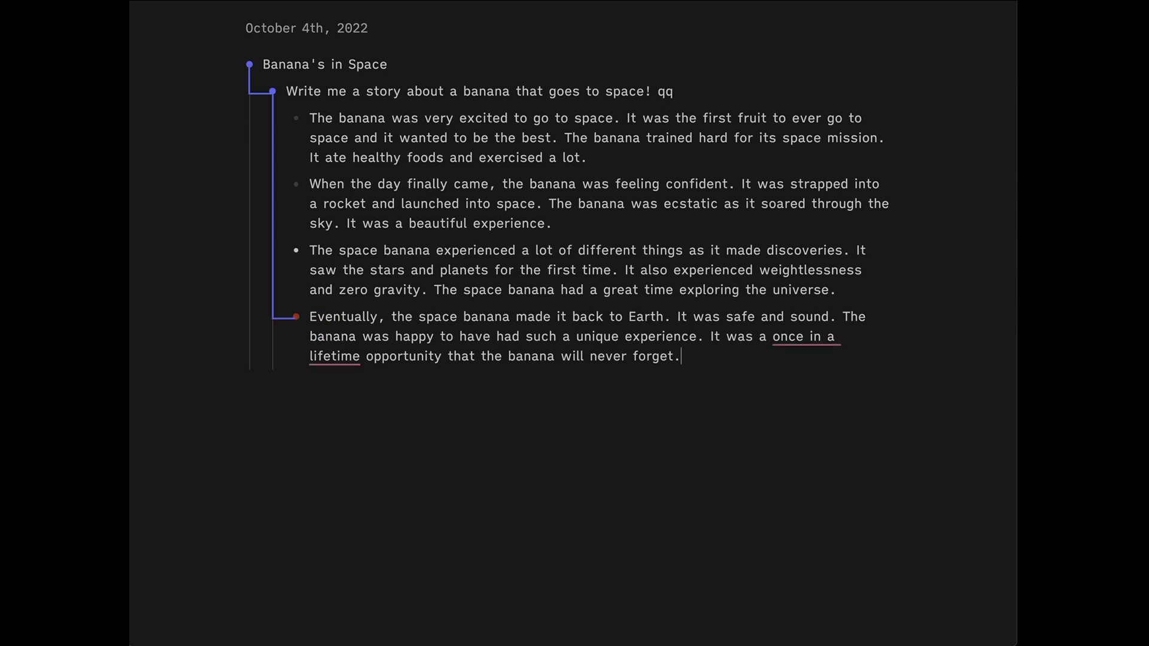
click(710, 337)
key(Return)
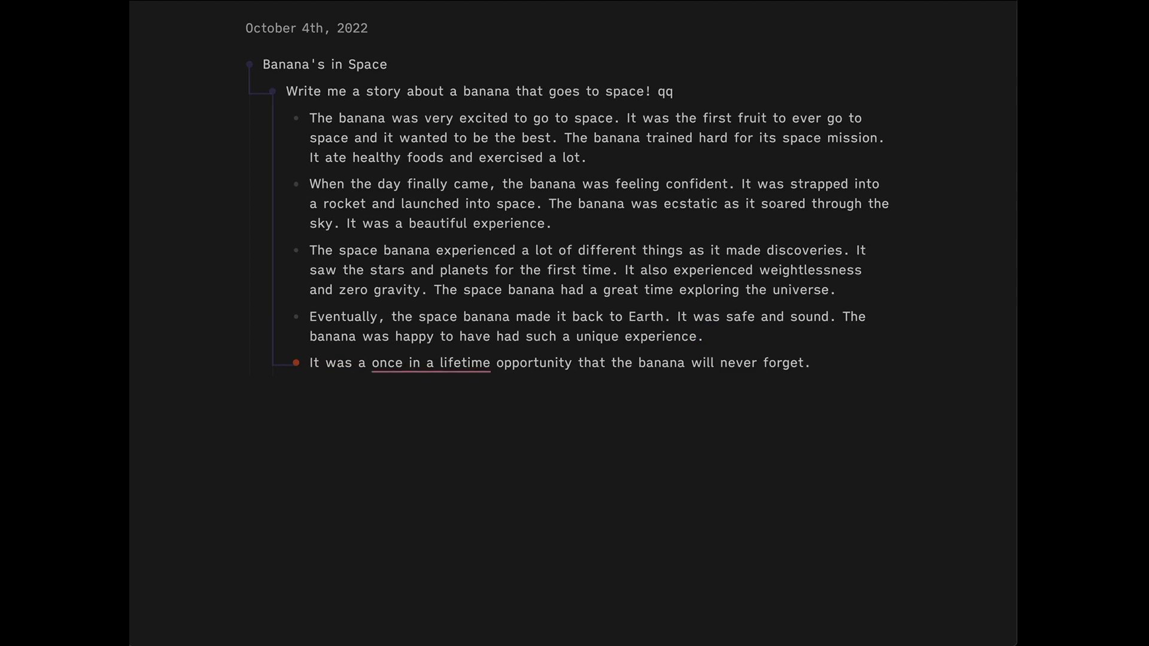
text(It was covered by all major news media. qq)
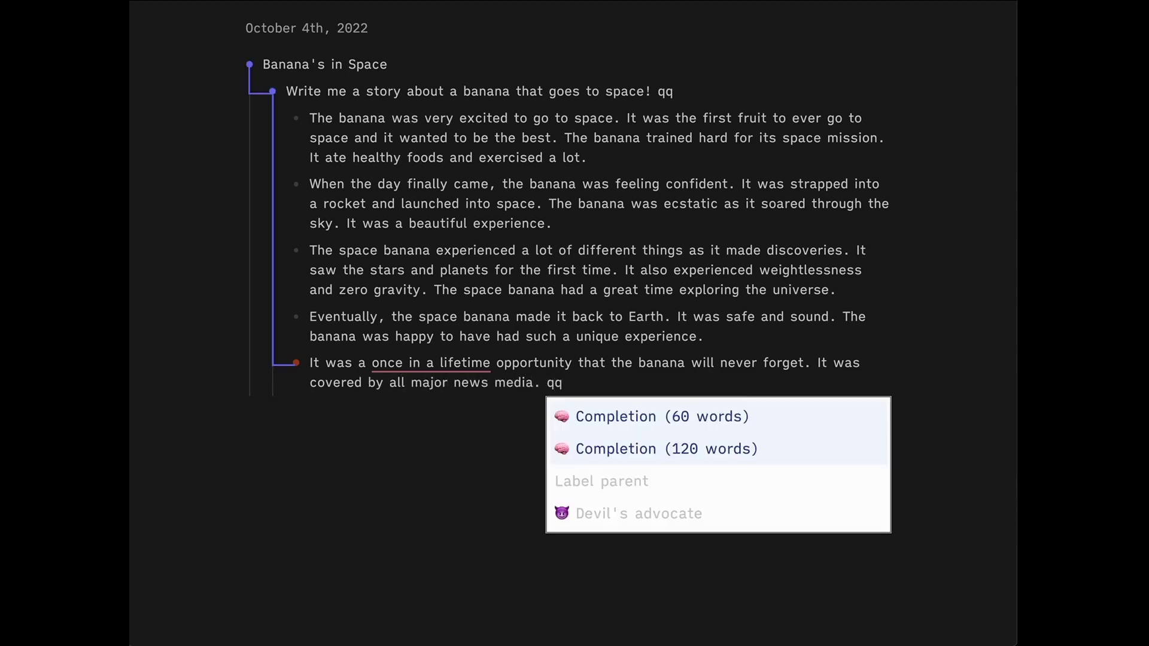
key(Down)
key(Return)
key(shift+Tab)
key(Up)
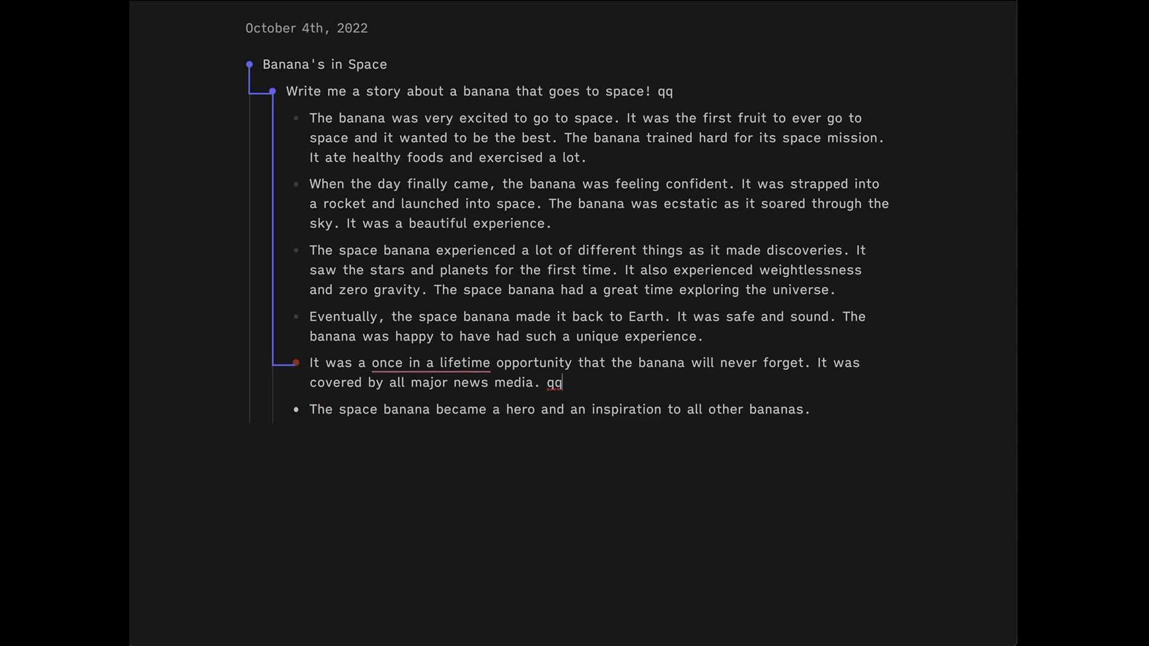
key(BackSpace)
key(BackSpace)
key(BackSpace)
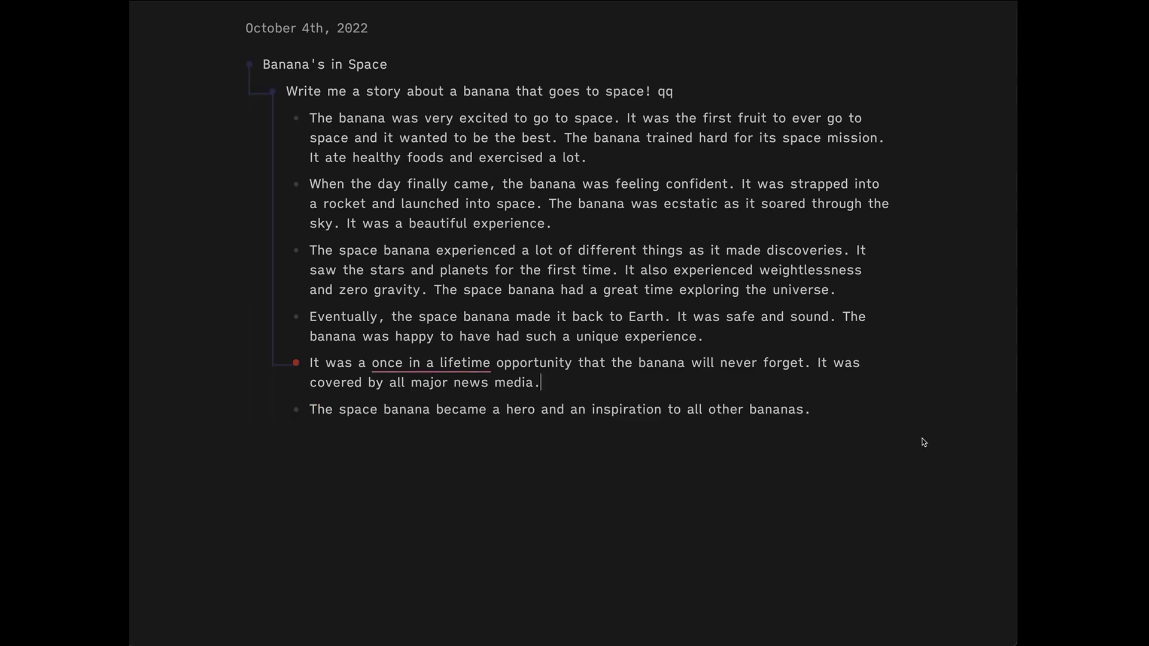
click(851, 410)
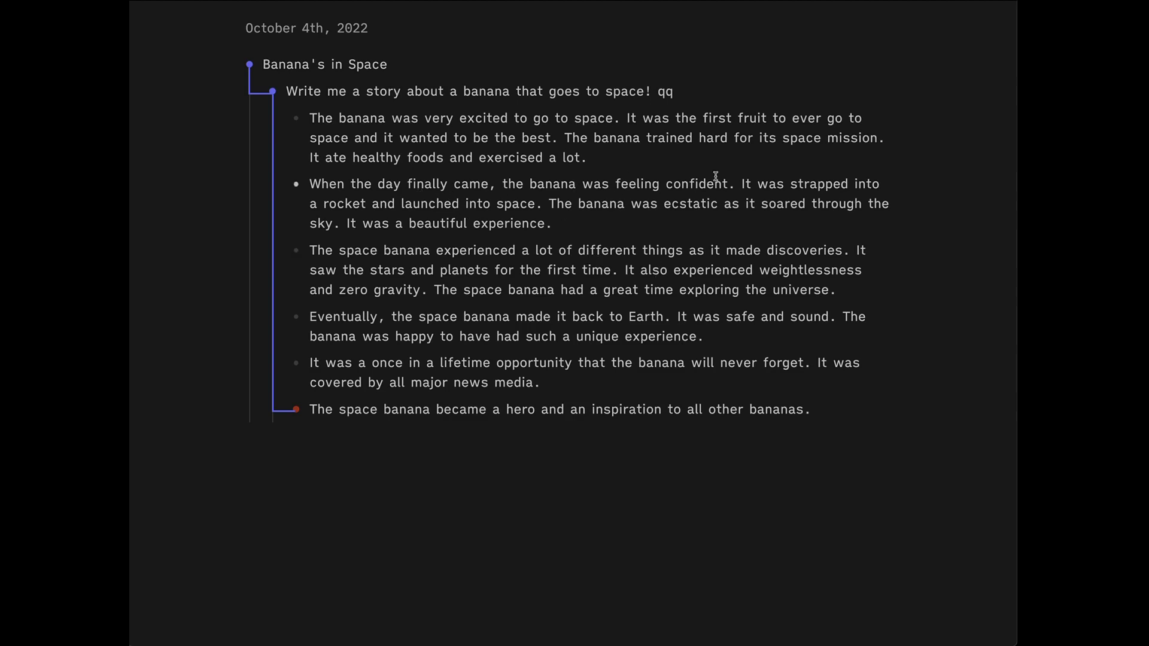
- Run the Devil's advocate command with qq at the end of the 'When the day finally came' paragraph
click(738, 185)
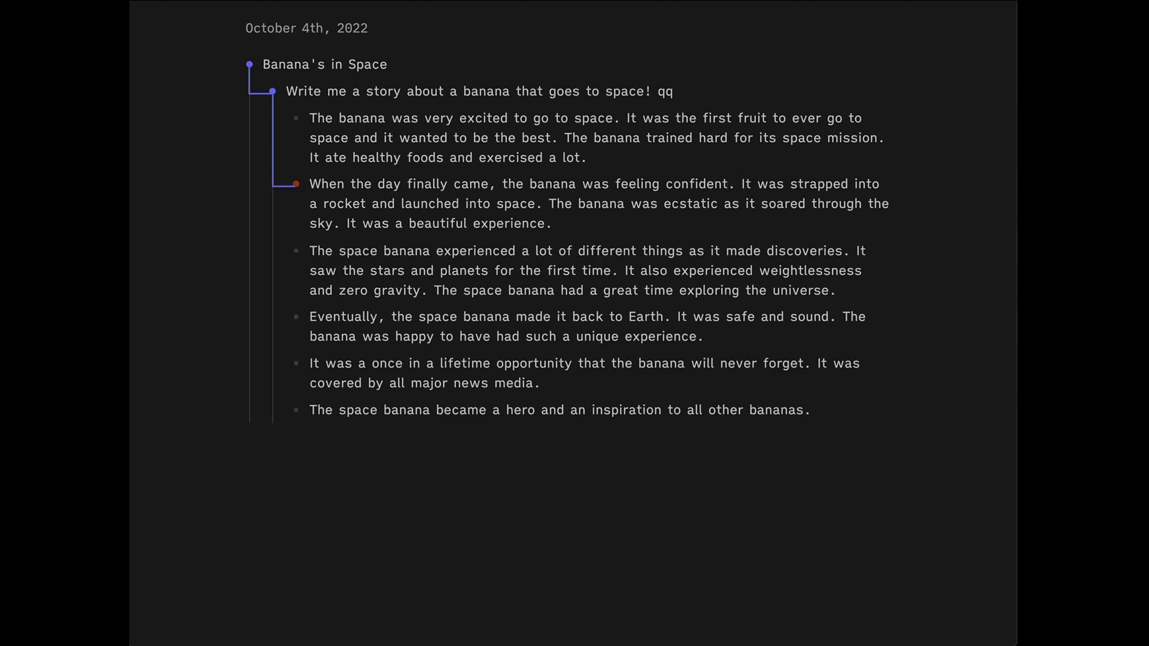
text(qq)
key(Down)
key(Down)
key(Down)
key(Return)
- Delete the first counterargument and outdent the 'Launching a banana' point one level
click(529, 250)
triple_click(528, 251)
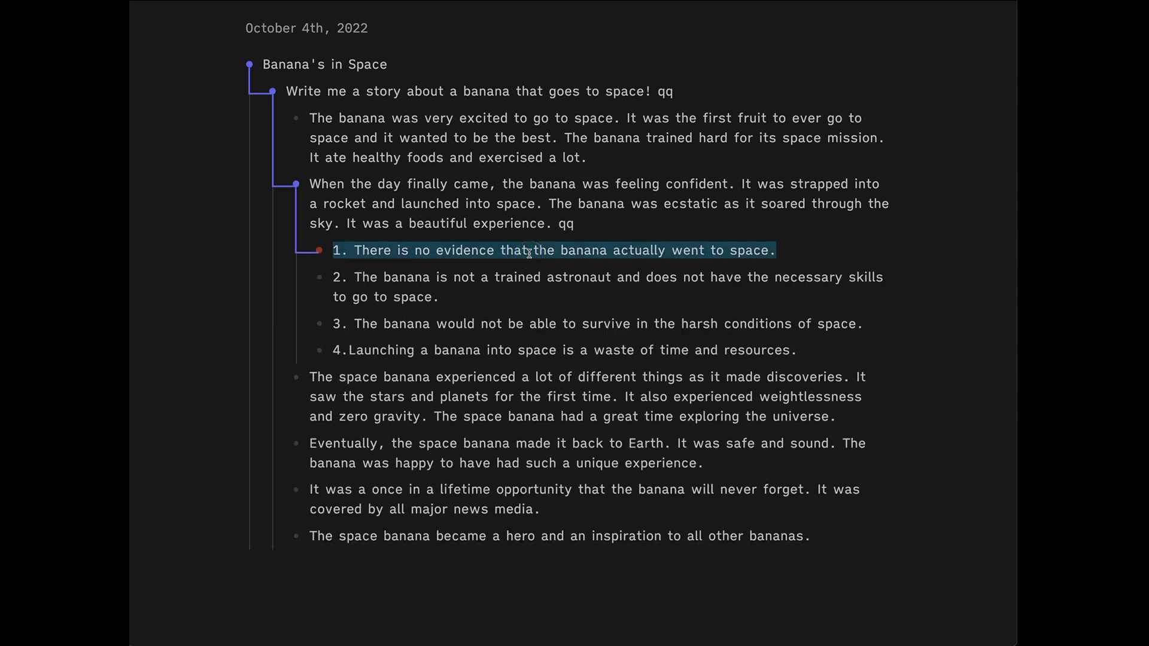
key(BackSpace)
key(BackSpace)
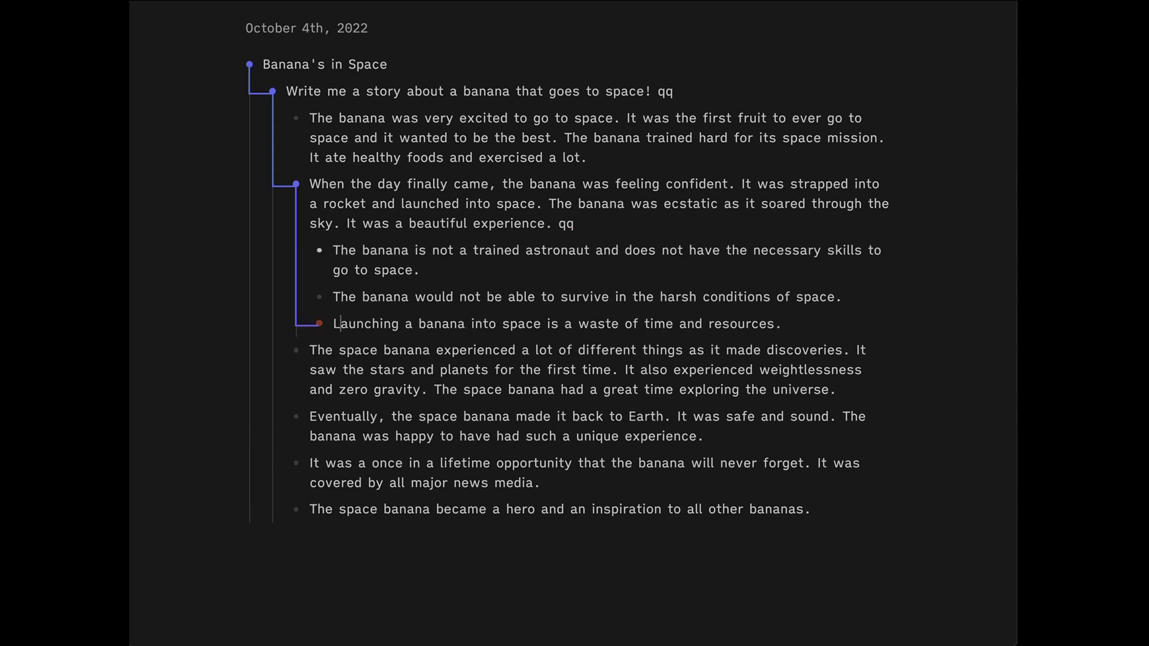
key(shift+Tab)
text(There were those)
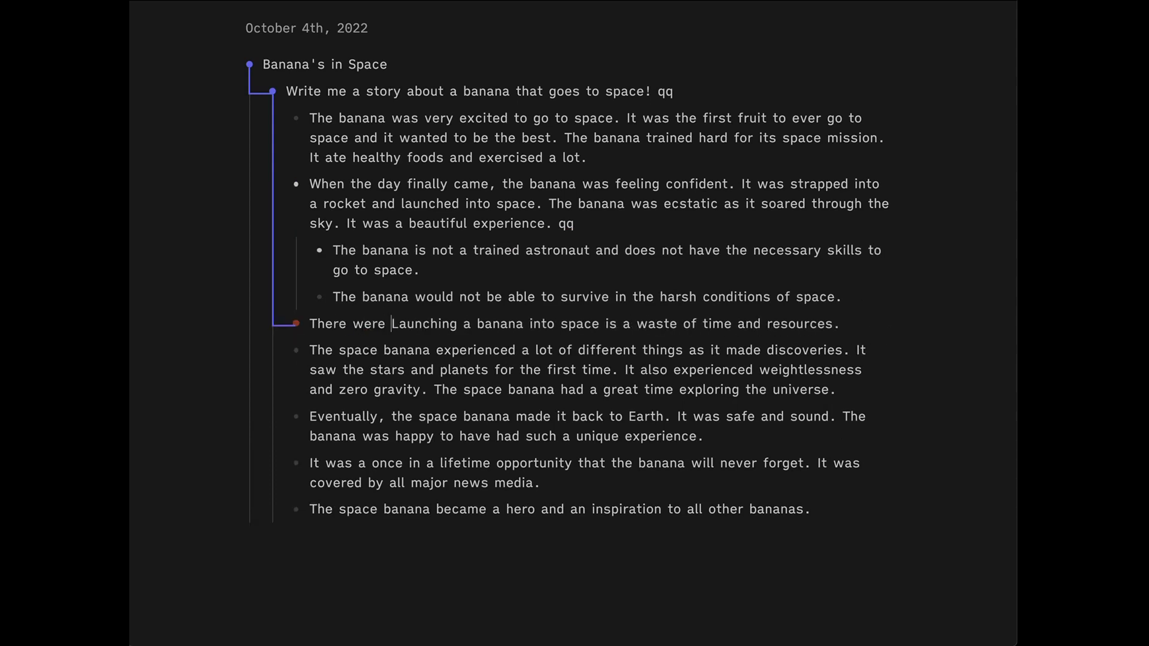
text( that said that)
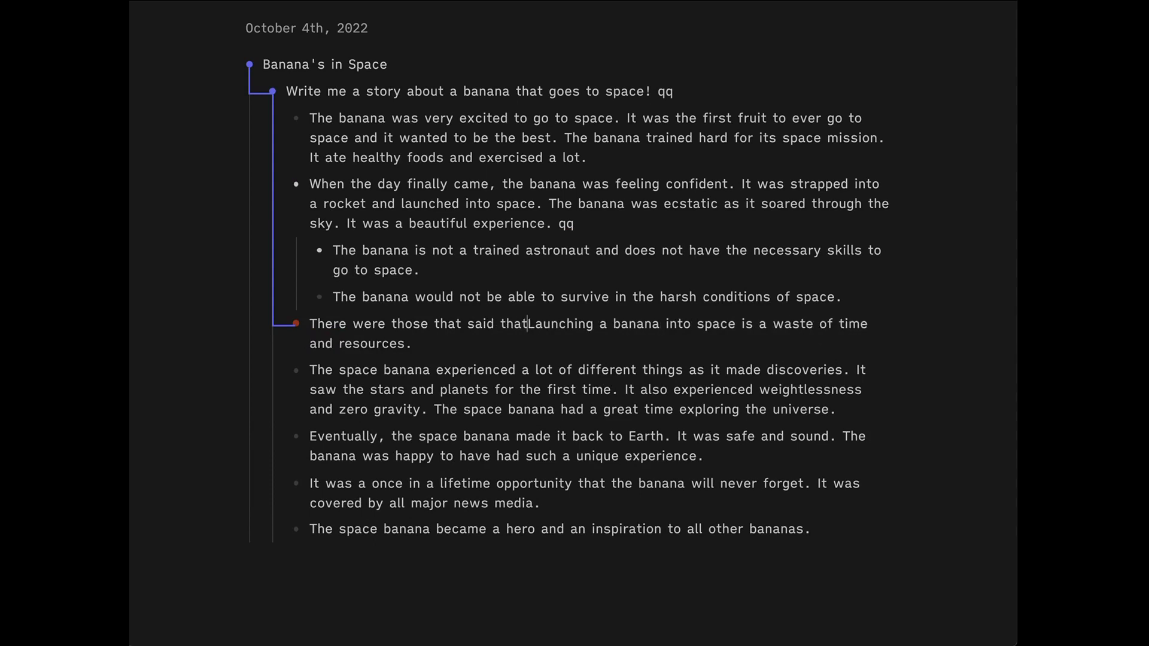
- Cut the survival and trained-astronaut points and append them to the 'There were those that said' paragraph
click(645, 297)
key(shift+Tab)
key(ctrl+a)
key(ctrl+x)
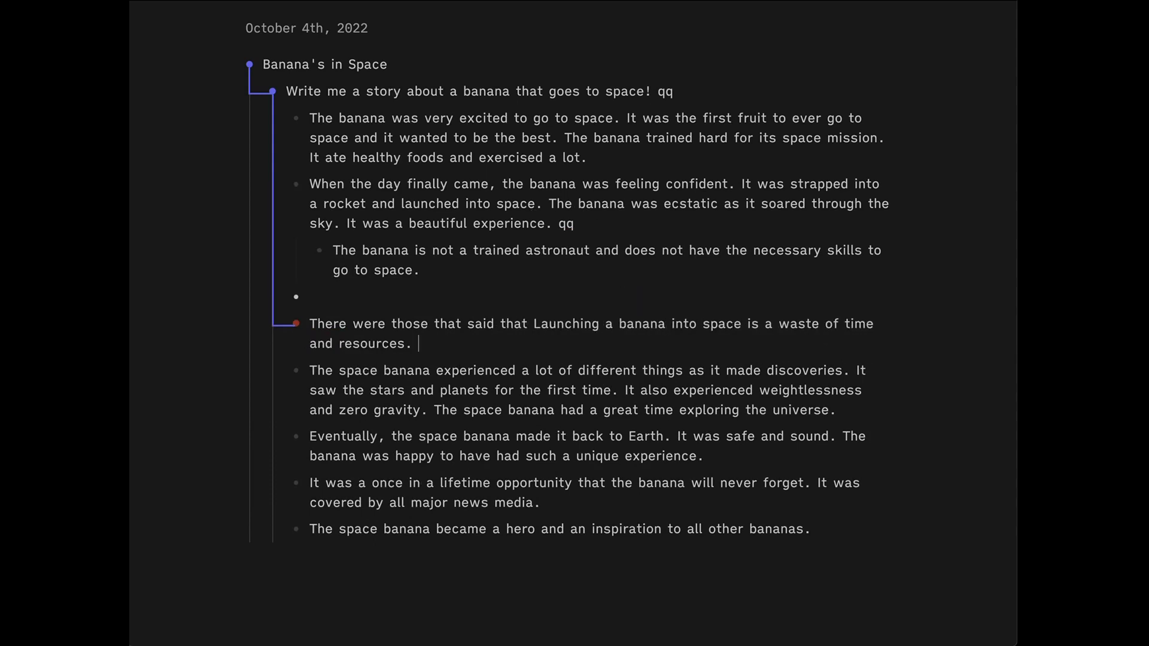
click(589, 325)
key(End)
key(ctrl+v)
click(489, 269)
key(ctrl+a)
key(ctrl+x)
key(End)
key(ctrl+v)
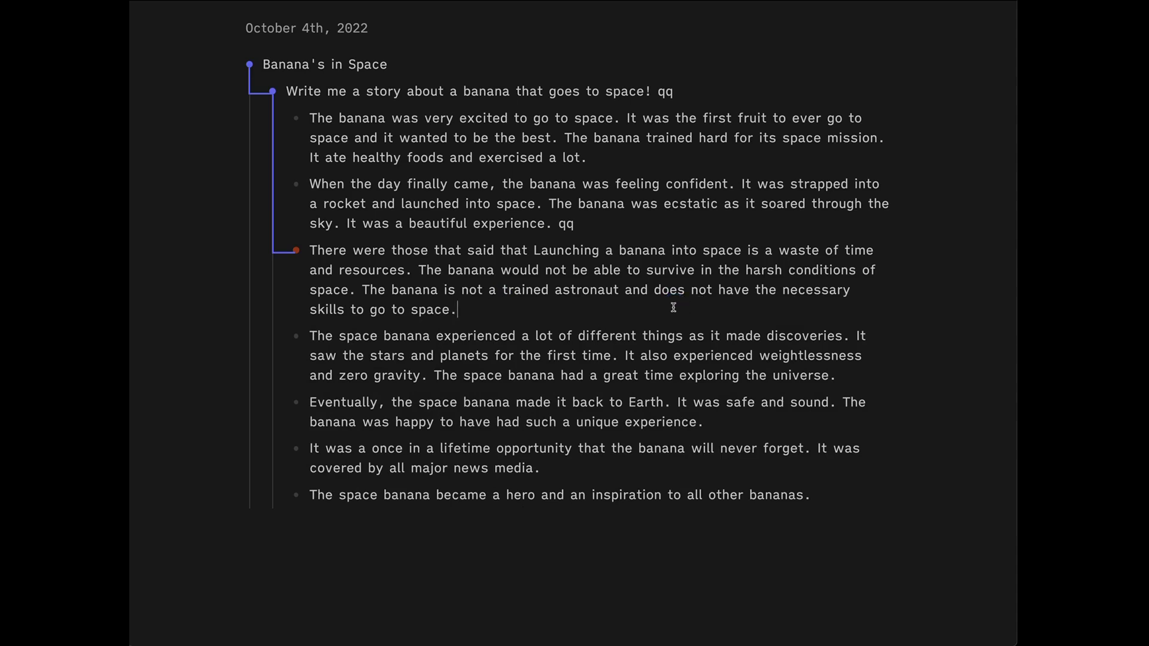
- Change the next paragraph's opening from 'The space banana' to 'But, the space banana'
key(Down)
key(Home)
key(Delete)
text(But, t)
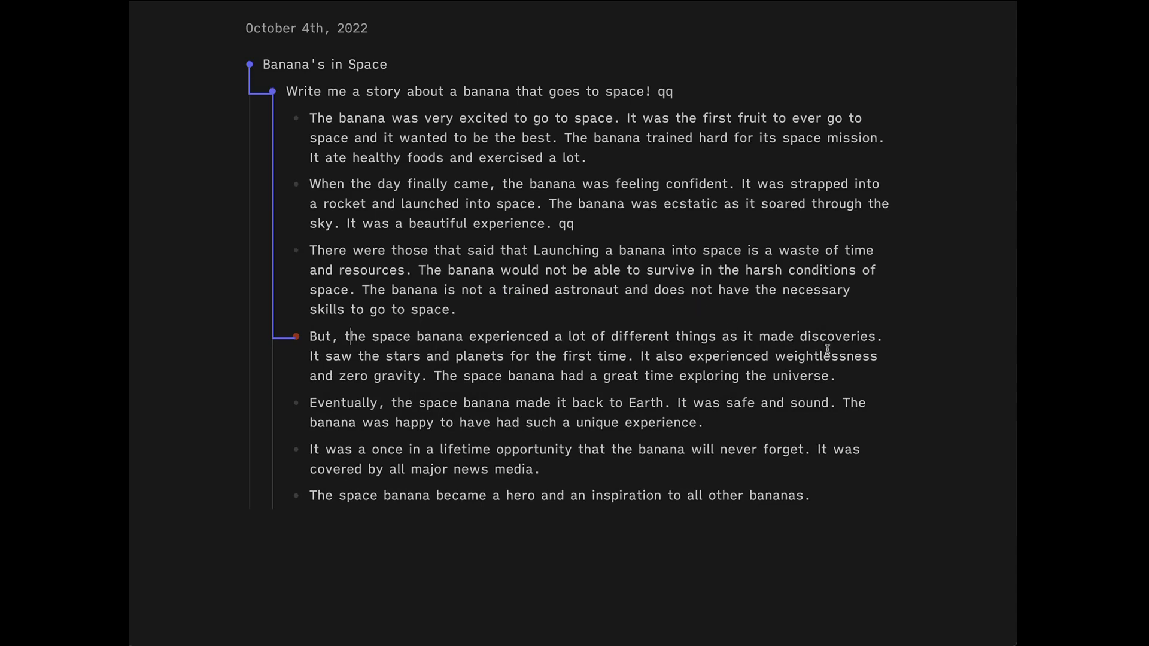
click(588, 429)
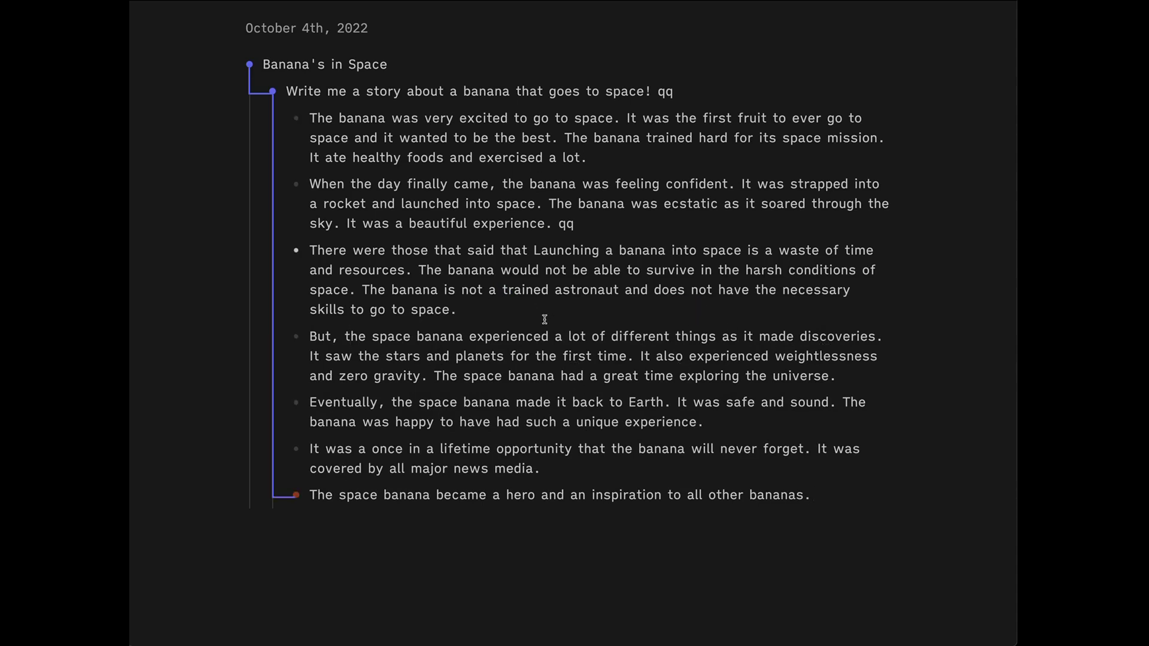
mouse_move(144, 20)
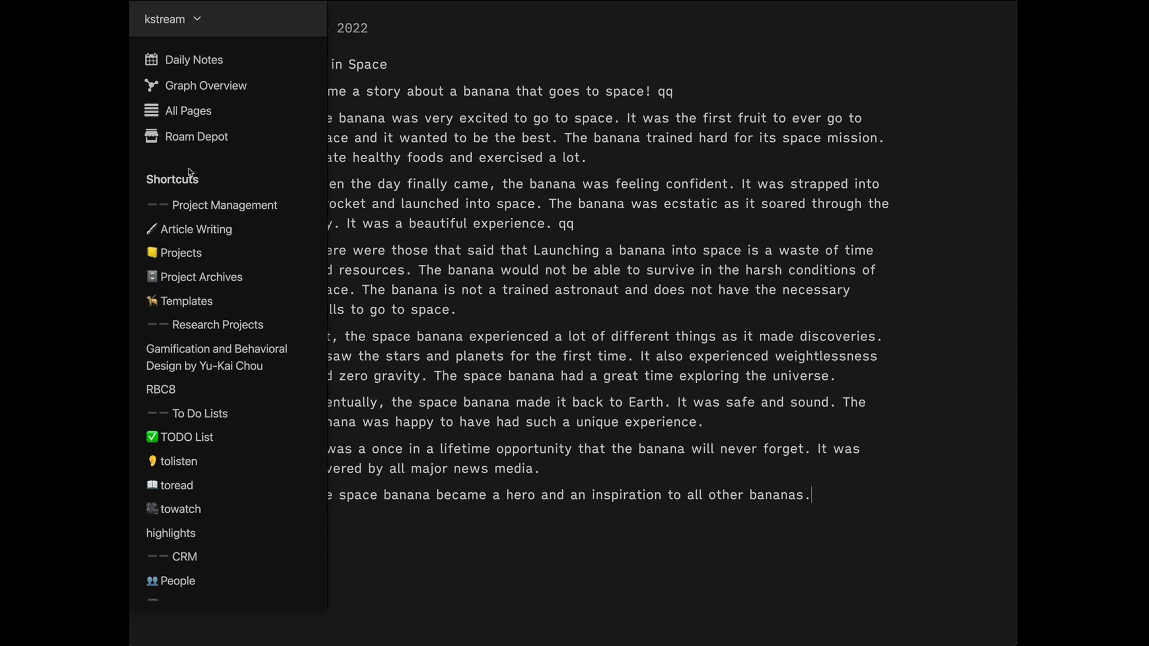
click(190, 137)
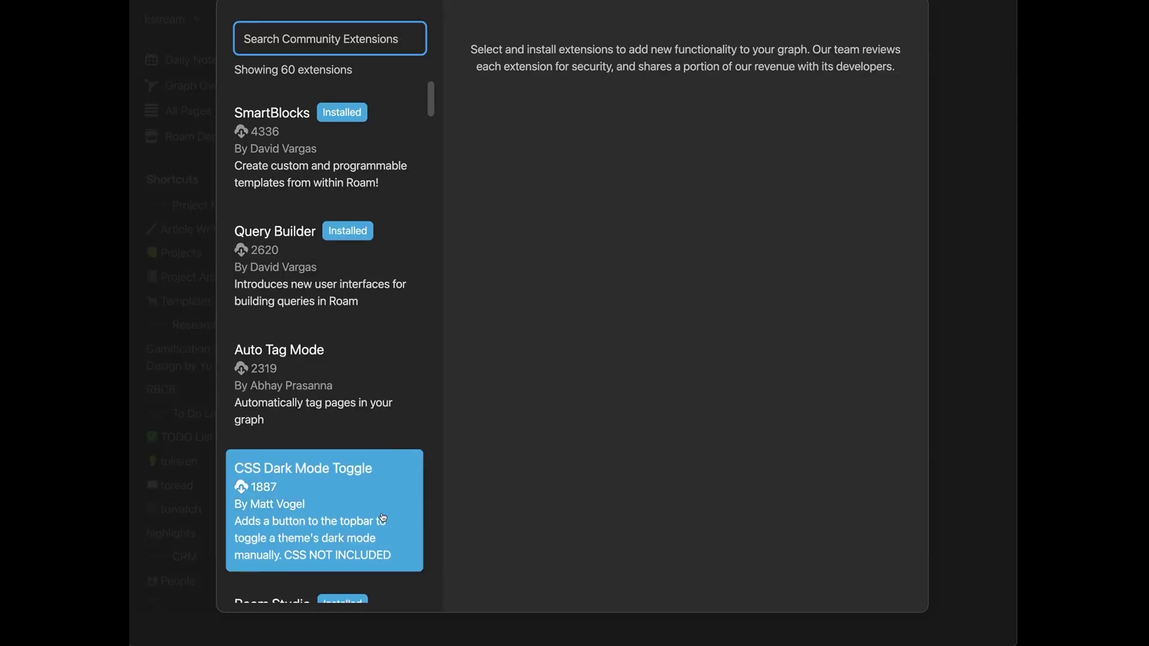
scroll(389, 518, down, 5)
scroll(388, 517, up, 5)
text(Roam AI)
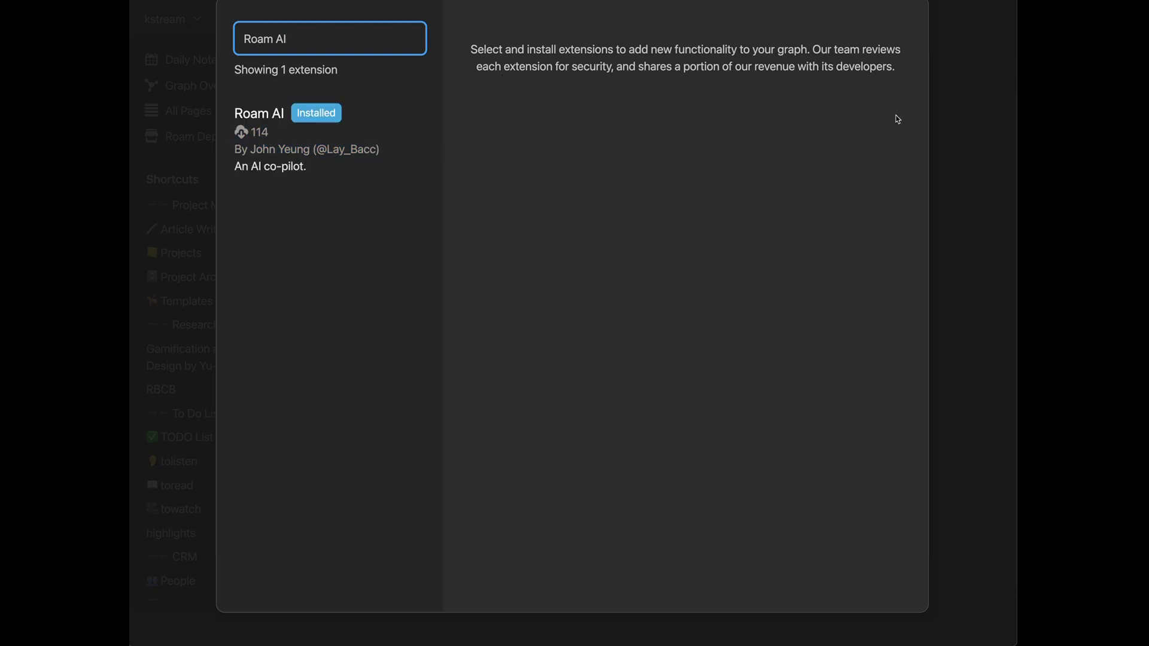
key(Escape)
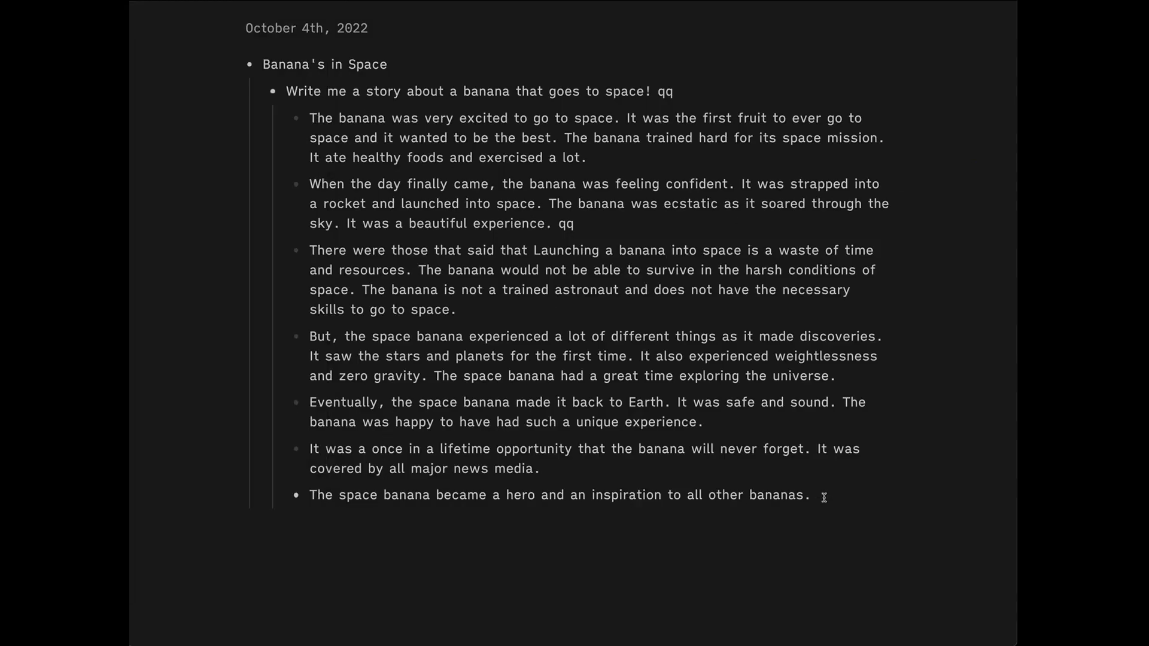
- Add a 'How to Install This?' block below the story and zoom into it
key(Return)
text(How to Install This?)
key(Return)
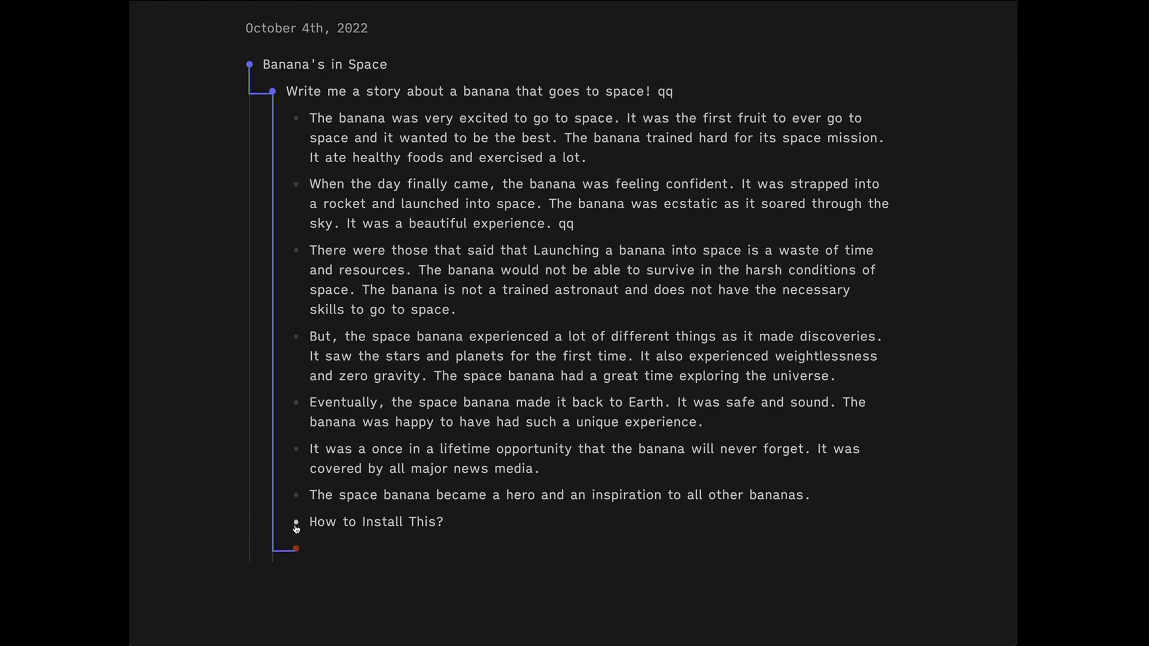
click(297, 524)
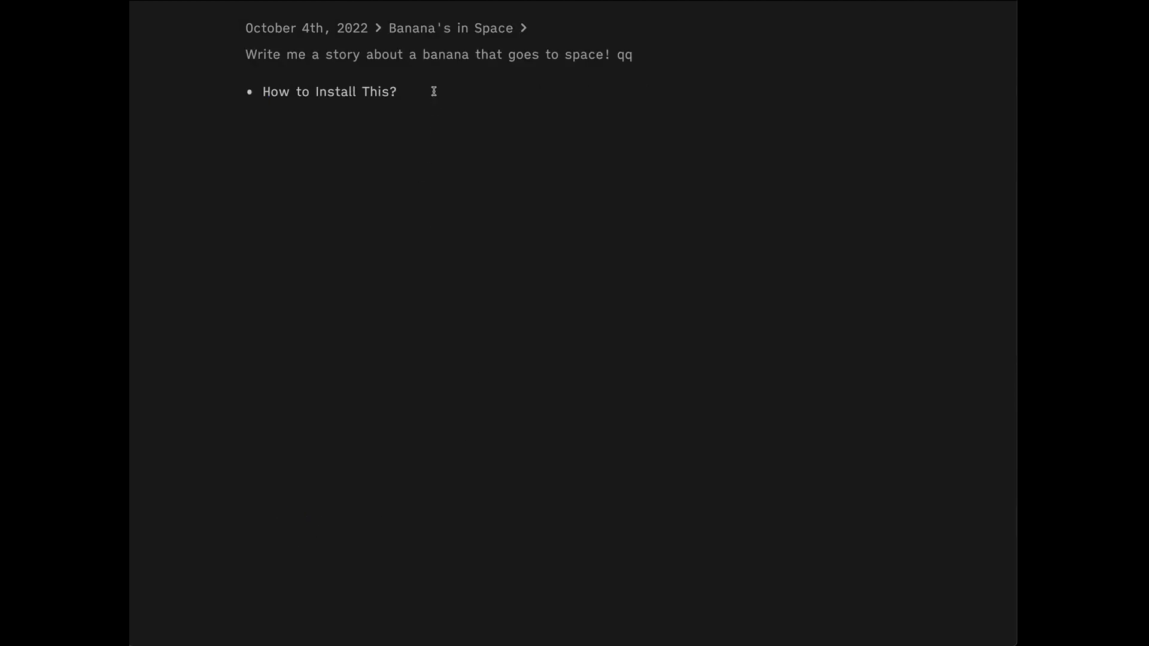
key(Return)
key(Tab)
text(www.)
text(roamrse)
key(BackSpace)
key(BackSpace)
text(esearch.com)
key(Return)
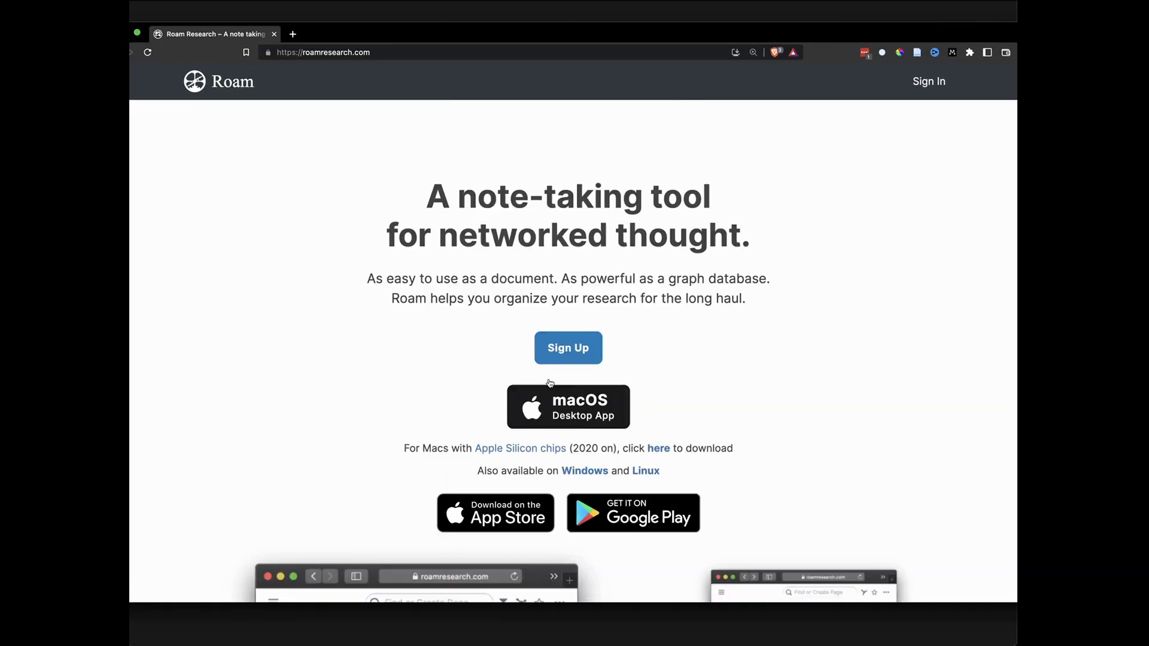
click(274, 35)
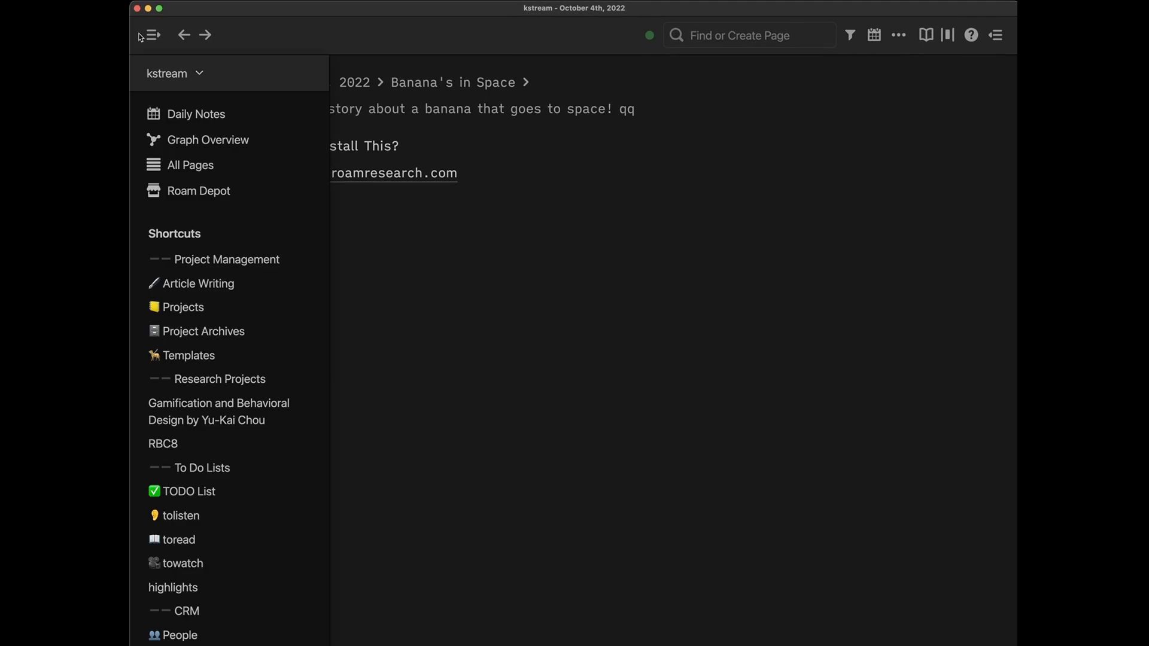
- Find Roam AI in Roam Depot and show its details with the OpenAI API key setting
click(198, 190)
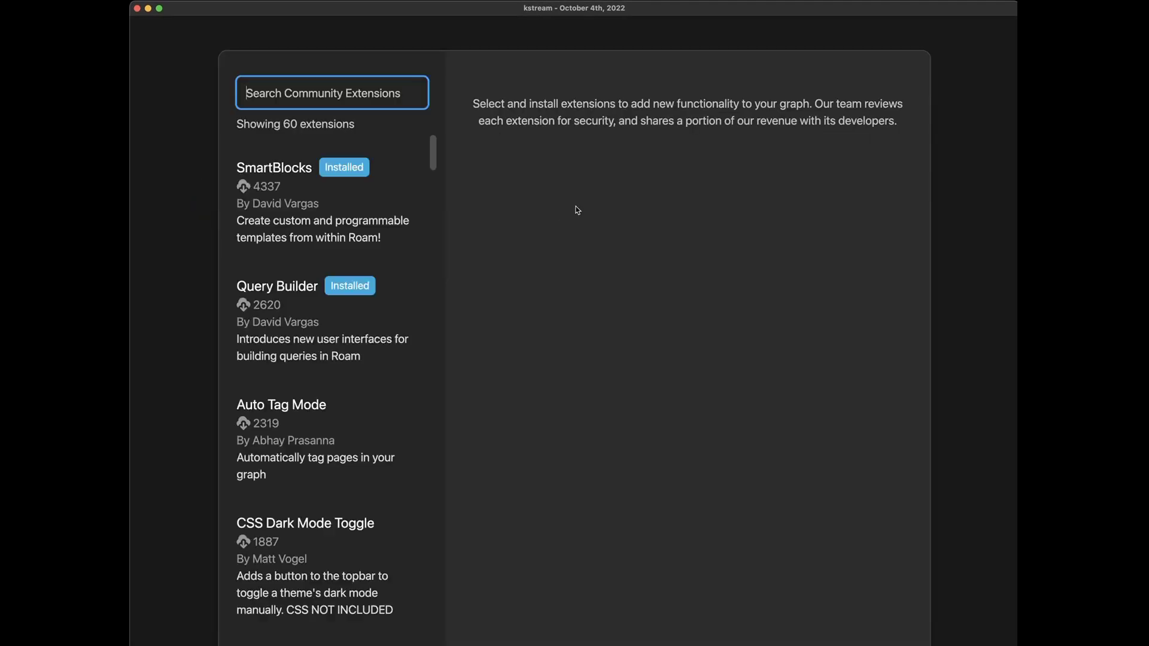
click(342, 94)
text(ro)
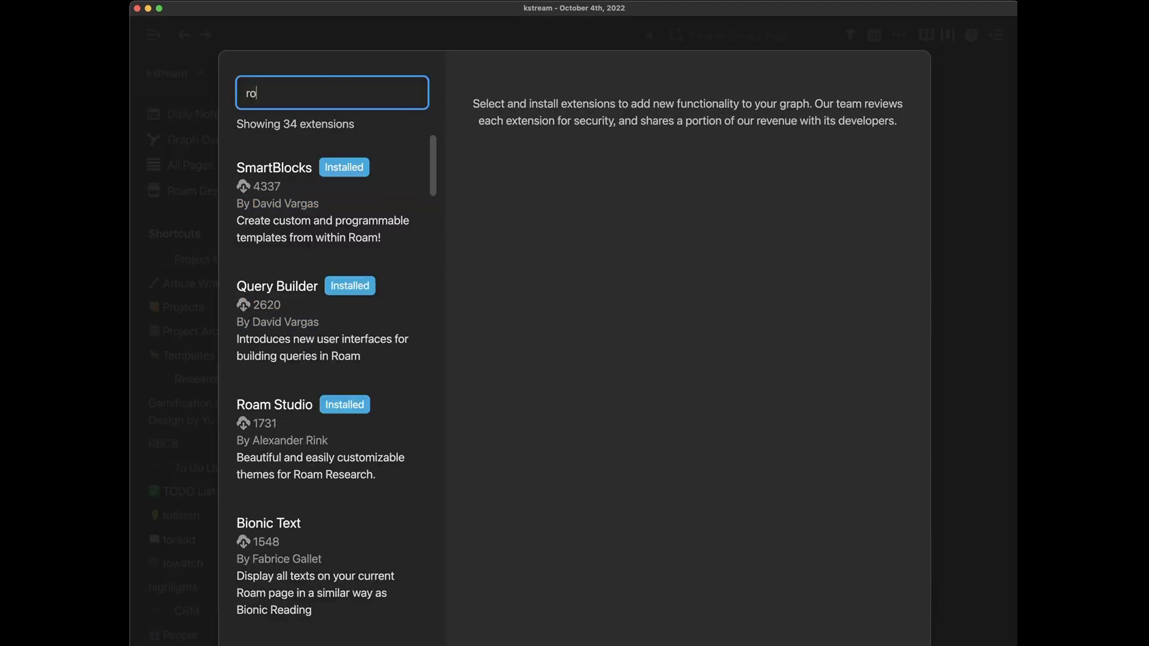
text(am AI)
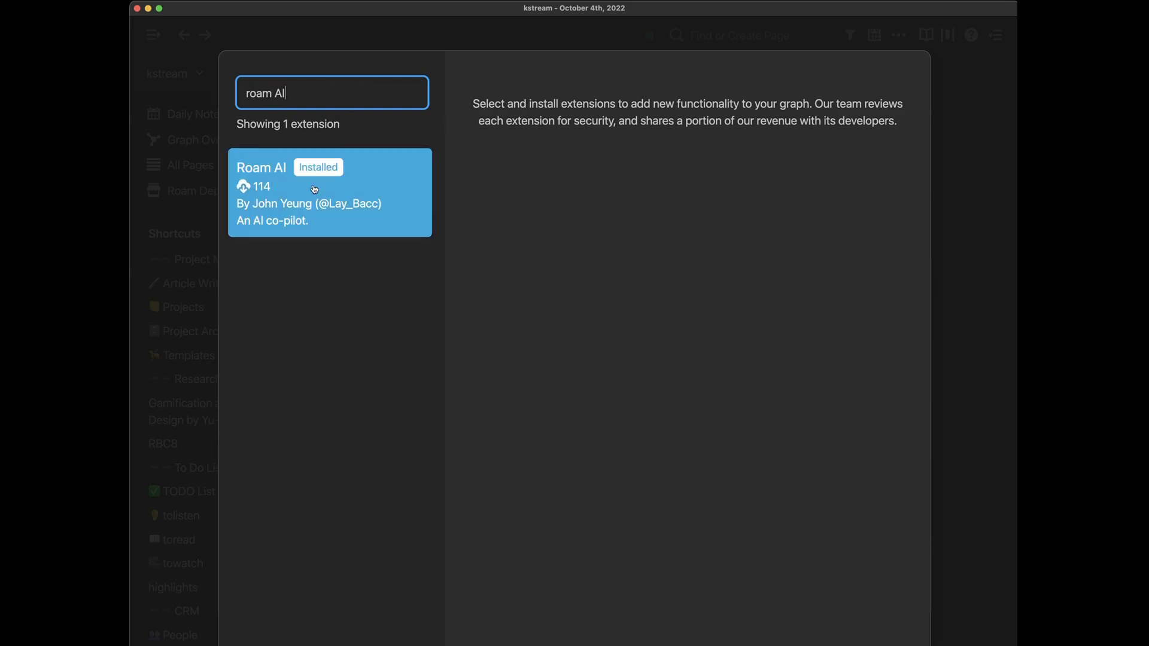
click(326, 196)
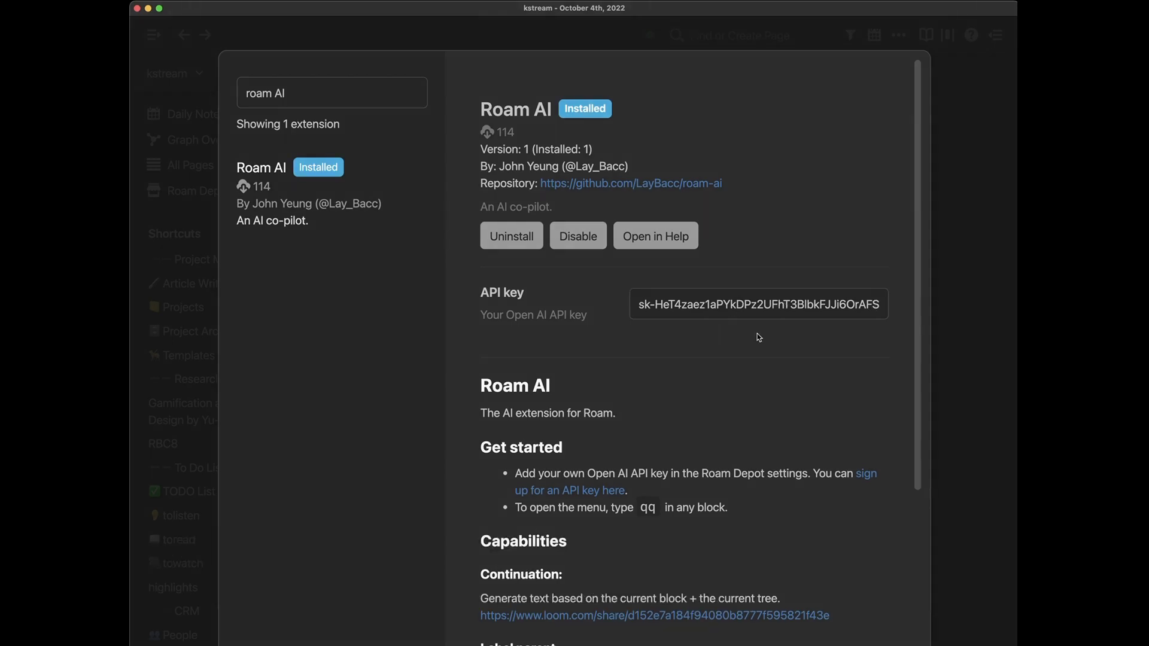
scroll(757, 337, down, 5)
scroll(754, 494, up, 5)
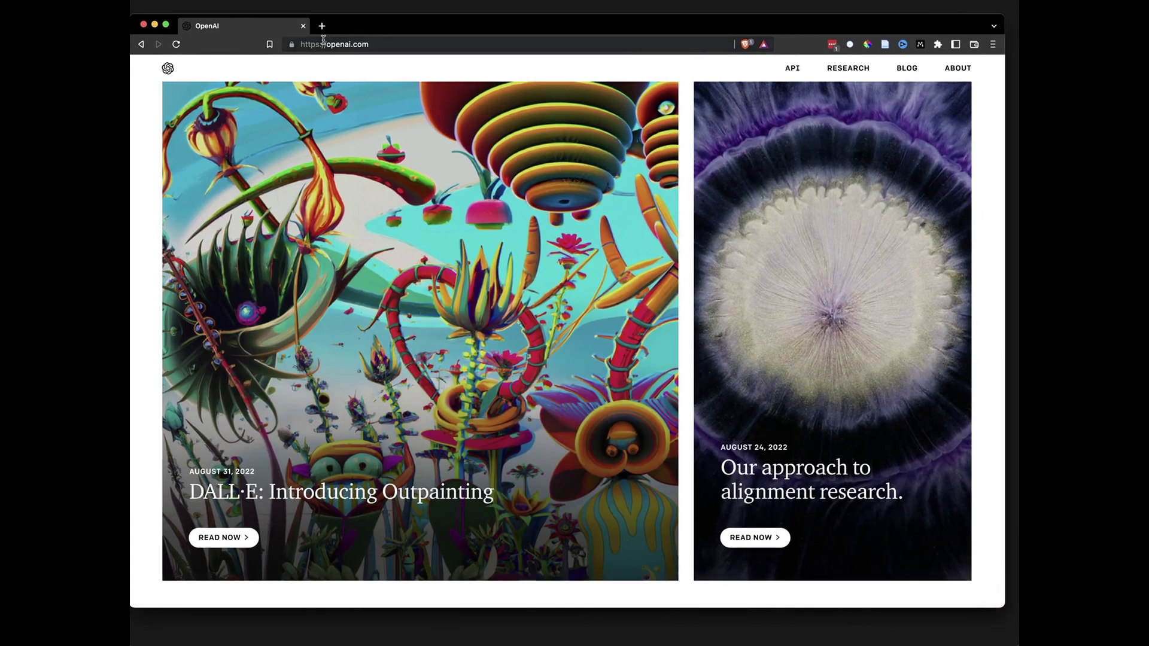
- Go to the OpenAI API page, sign up/in and reach the beta.openai.com overview
click(792, 68)
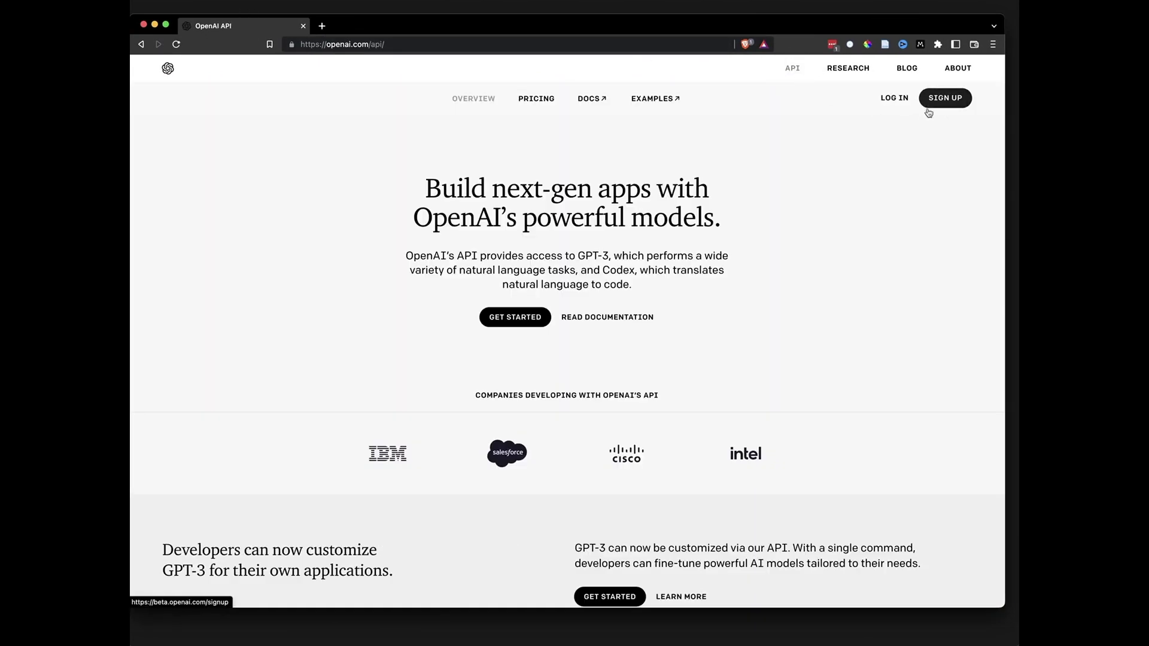
click(945, 98)
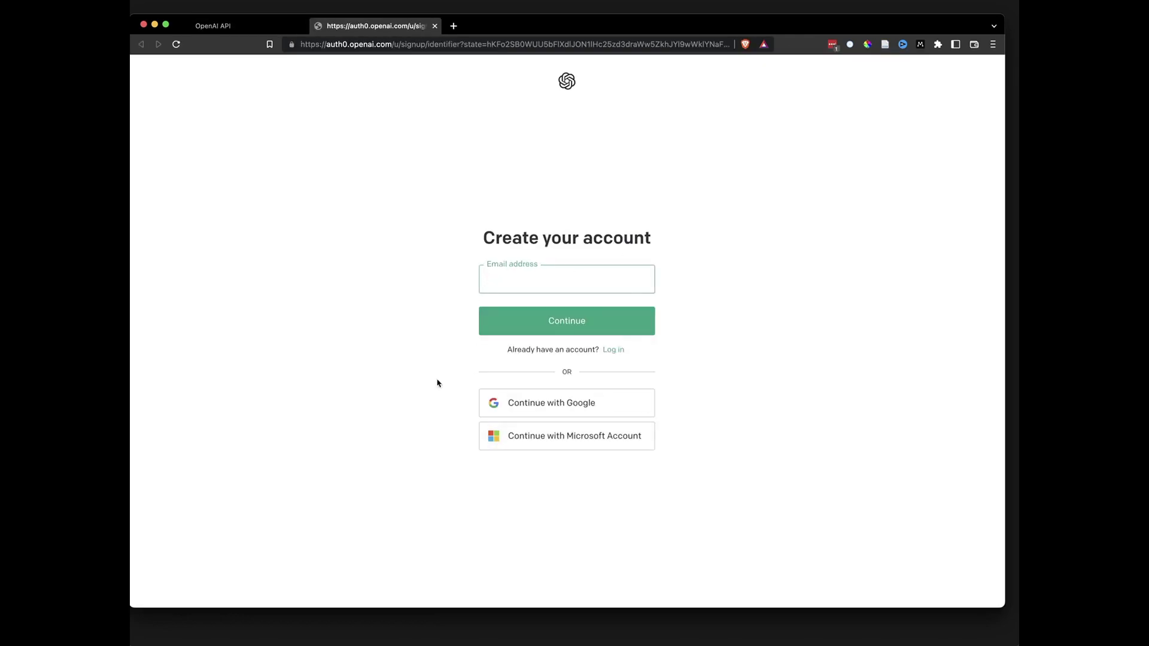
click(213, 25)
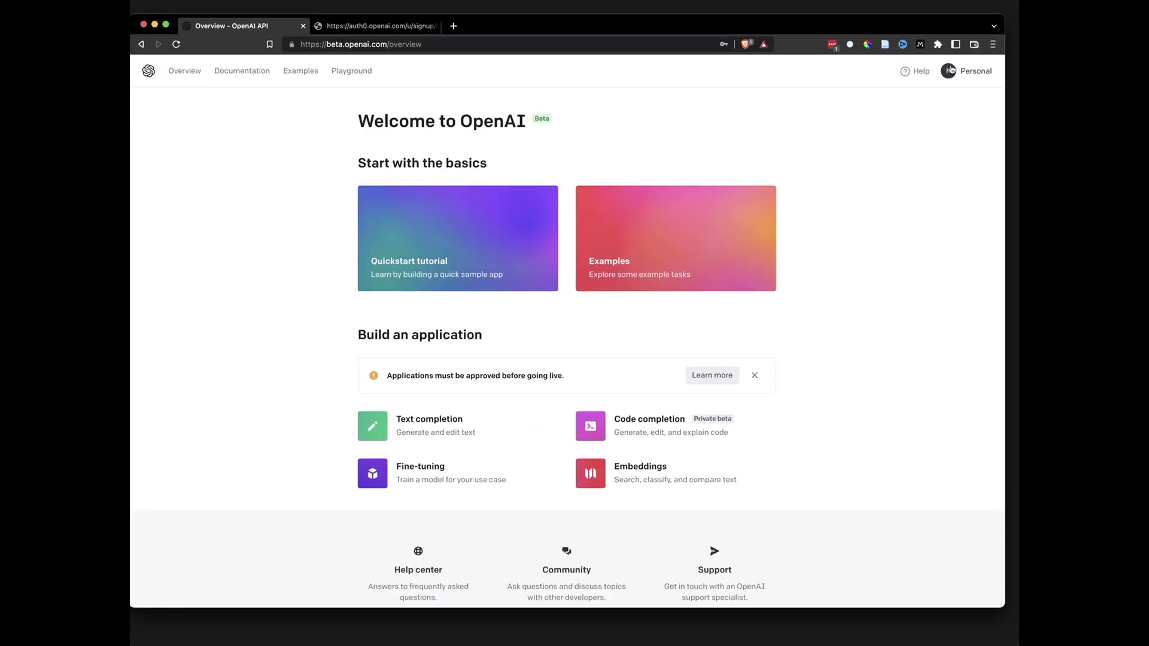
- Create a new secret key on the API keys page, then reopen the Personal menu for View usage
click(970, 73)
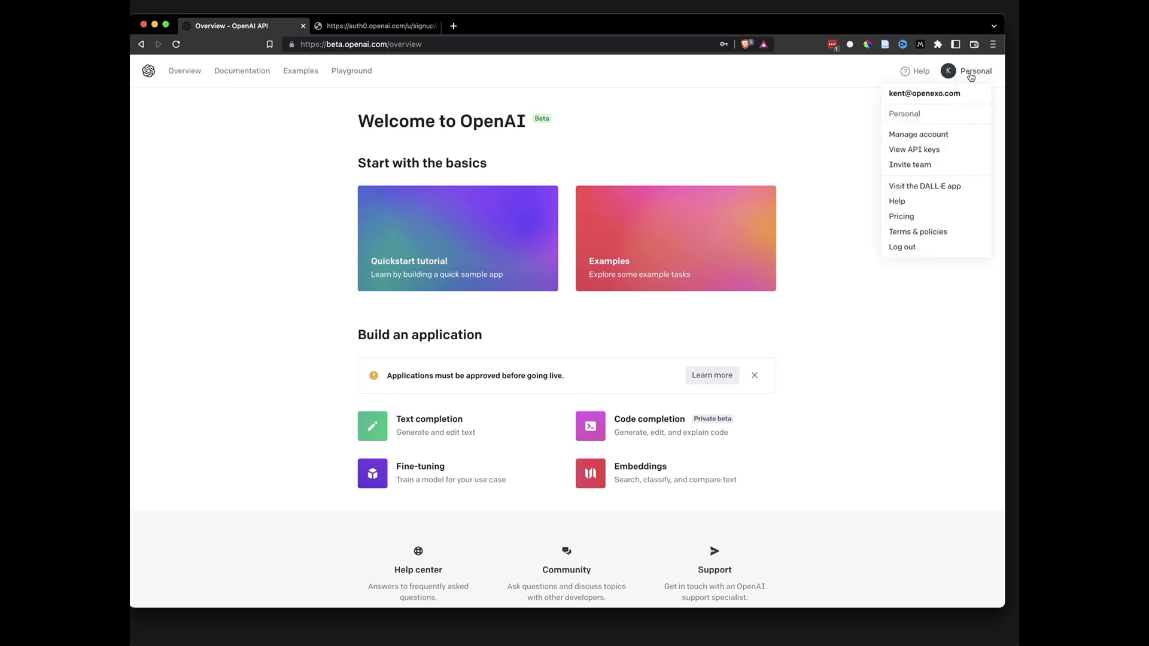
click(923, 151)
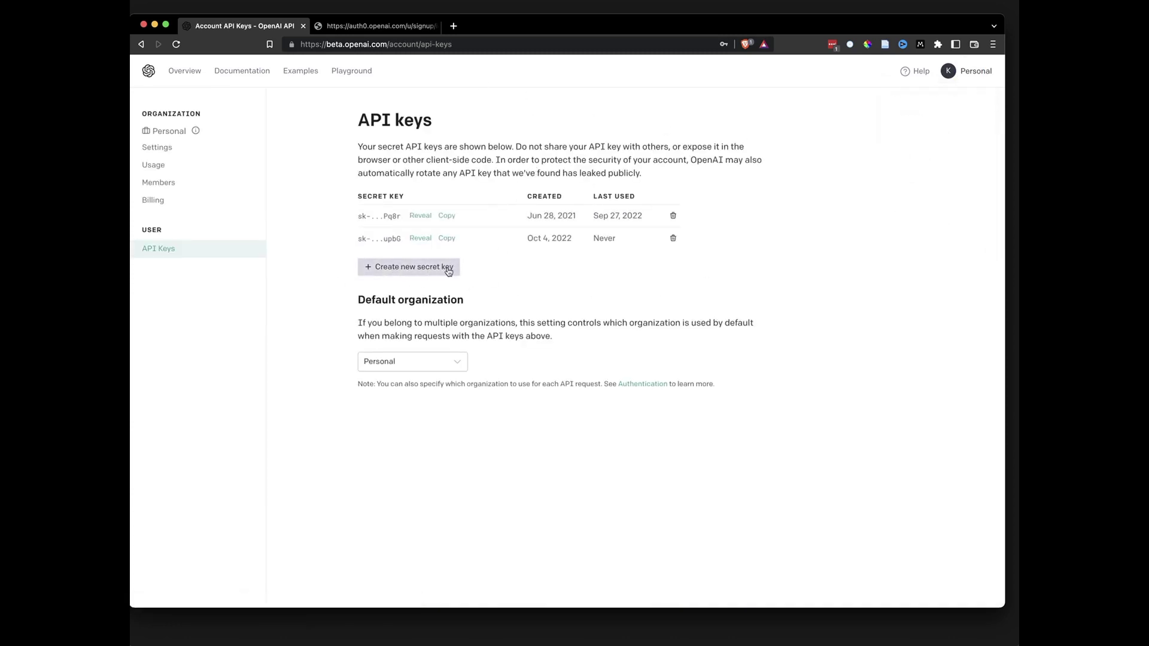
click(422, 267)
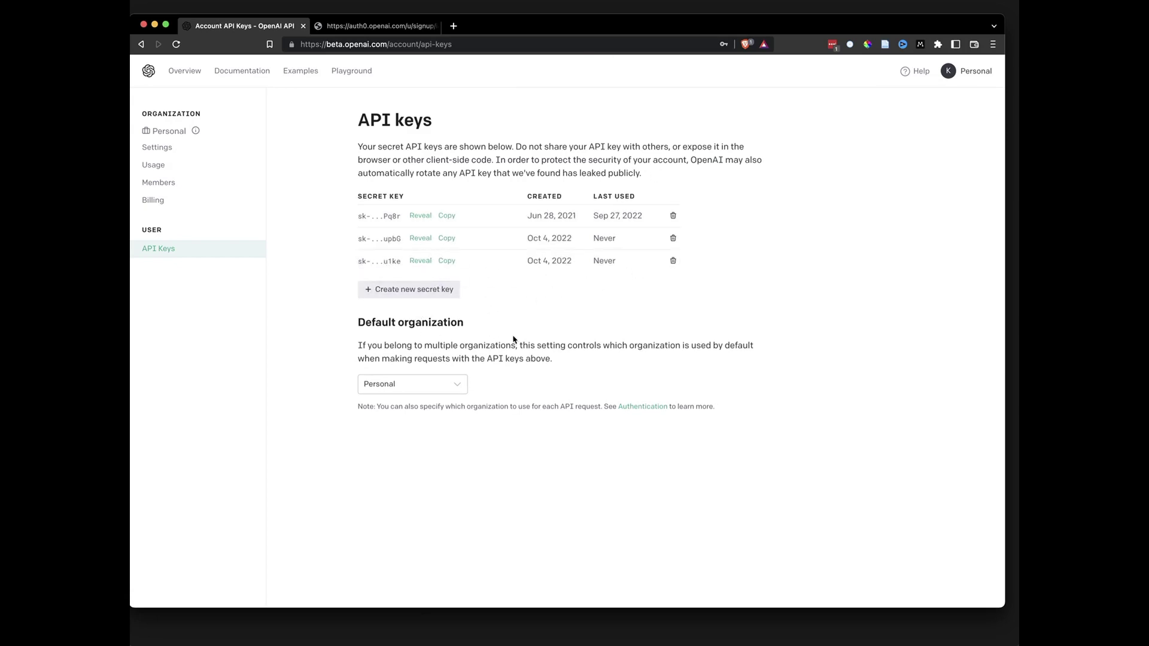
click(976, 70)
- View the OpenAI account's Usage page from the Personal menu before returning to Roam AI's settings
click(916, 145)
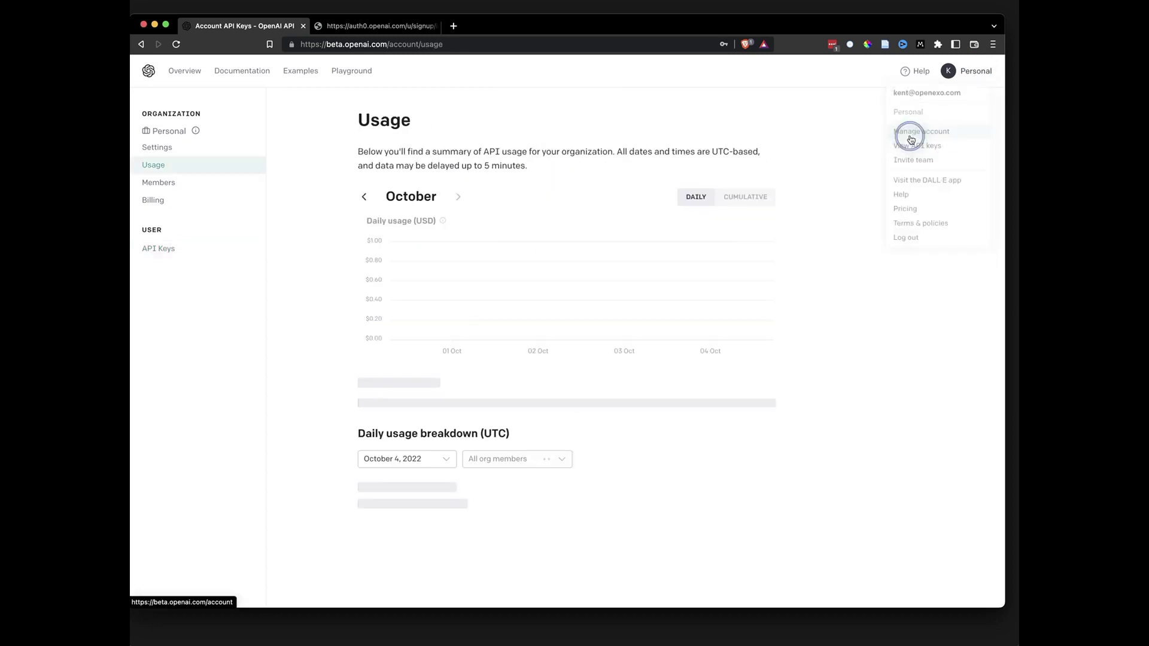